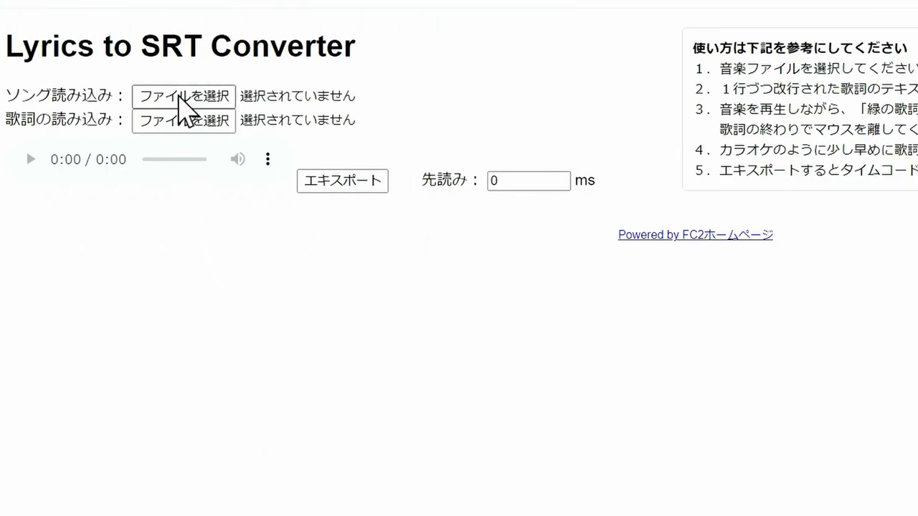
# Step: Load はっぱっぱ歌.wav as the song, preview it briefly, and rewind to 0:00
pyautogui.click(180, 97)
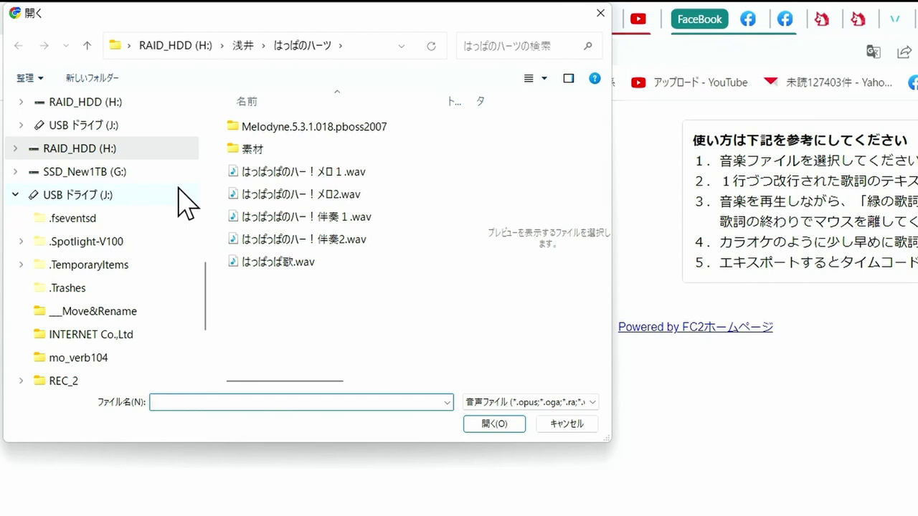
pyautogui.click(263, 261)
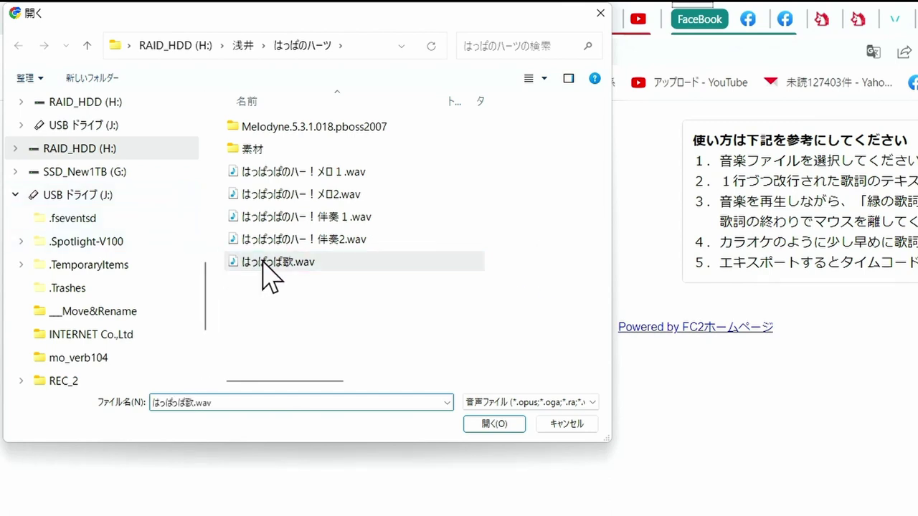
pyautogui.click(484, 429)
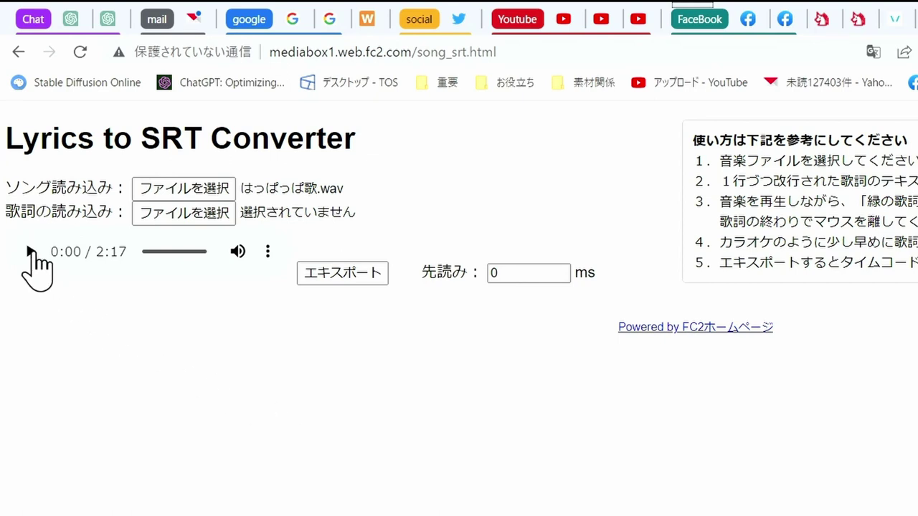
pyautogui.click(32, 252)
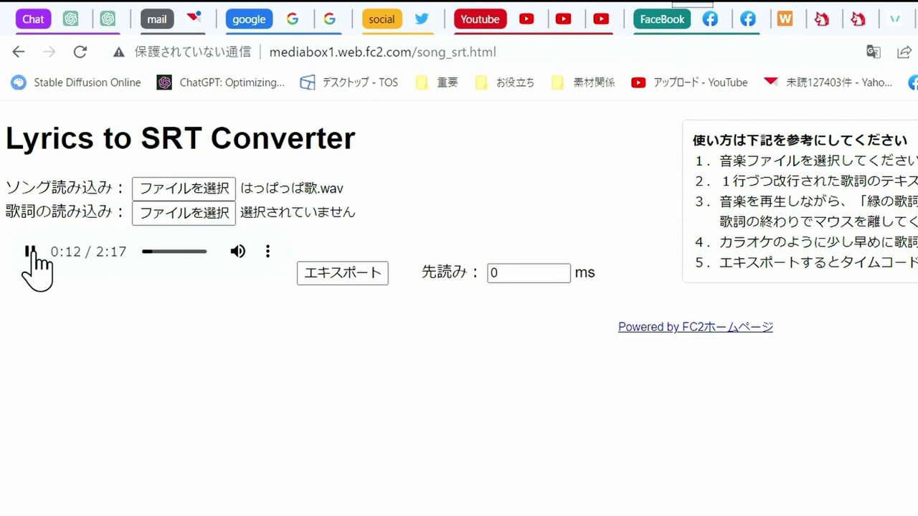
pyautogui.click(30, 251)
pyautogui.moveTo(153, 251); pyautogui.dragTo(136, 251)
# Step: Select はっぱ歌詞2.txt as the lyrics file and bring up its file options
pyautogui.click(180, 210)
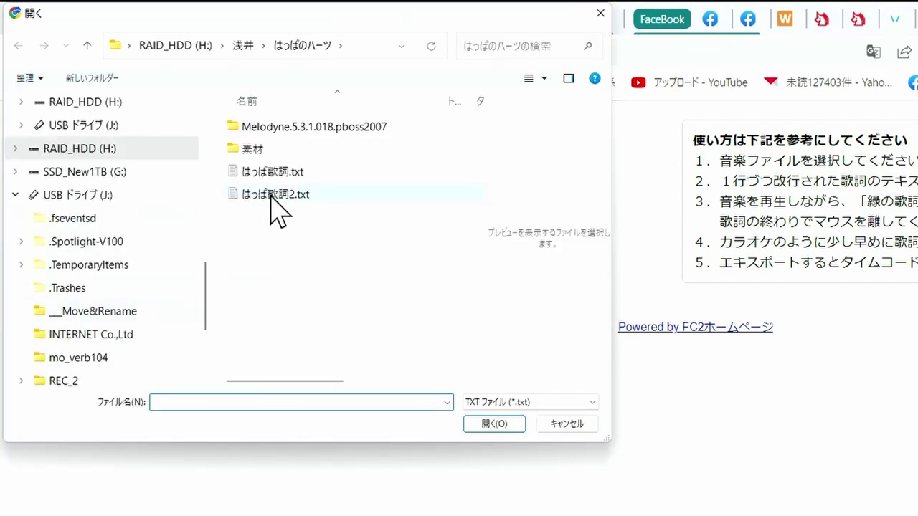
pyautogui.click(271, 195)
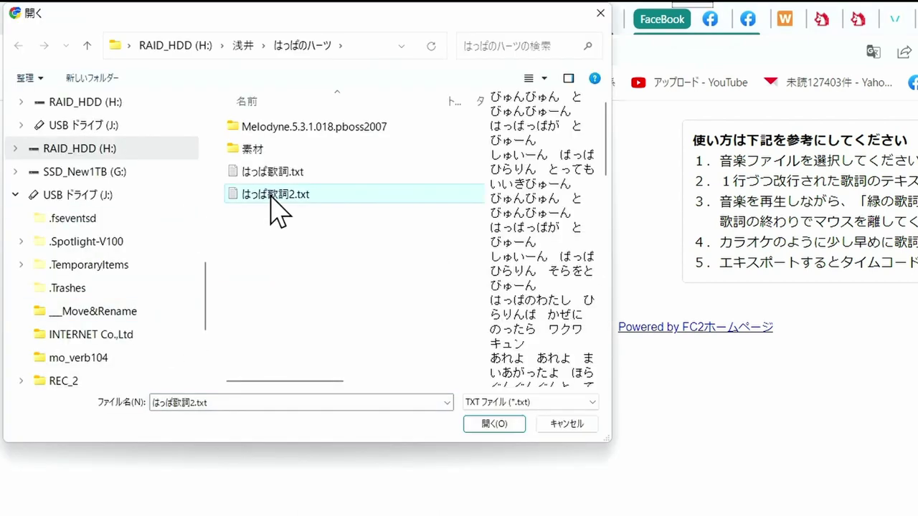
pyautogui.rightClick(270, 195)
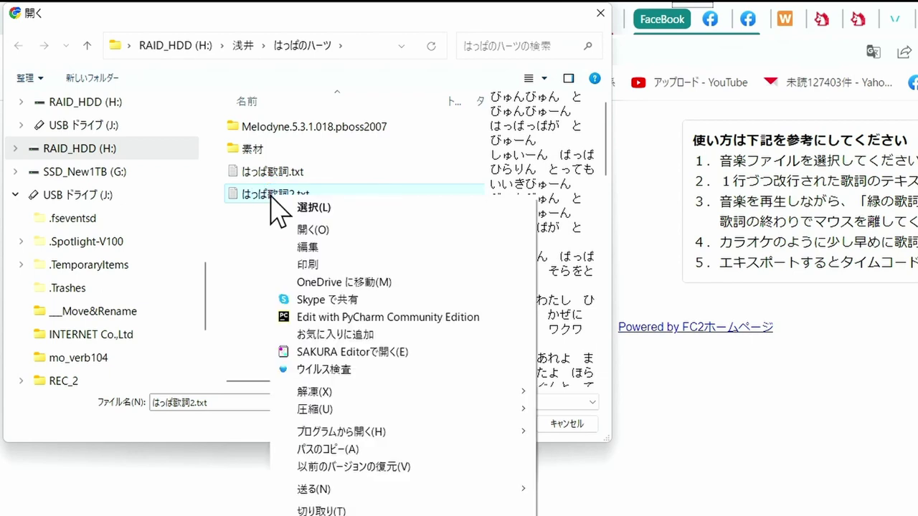
# Step: Open はっぱ歌詞2.txt in Notepad, break the first line before はっぱっぱが, and save it
pyautogui.click(291, 229)
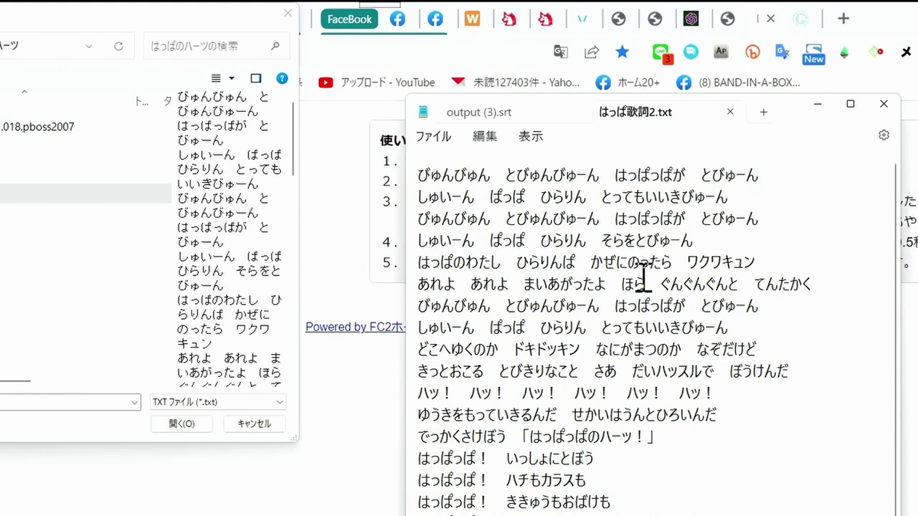
pyautogui.click(621, 176)
pyautogui.press('Return')
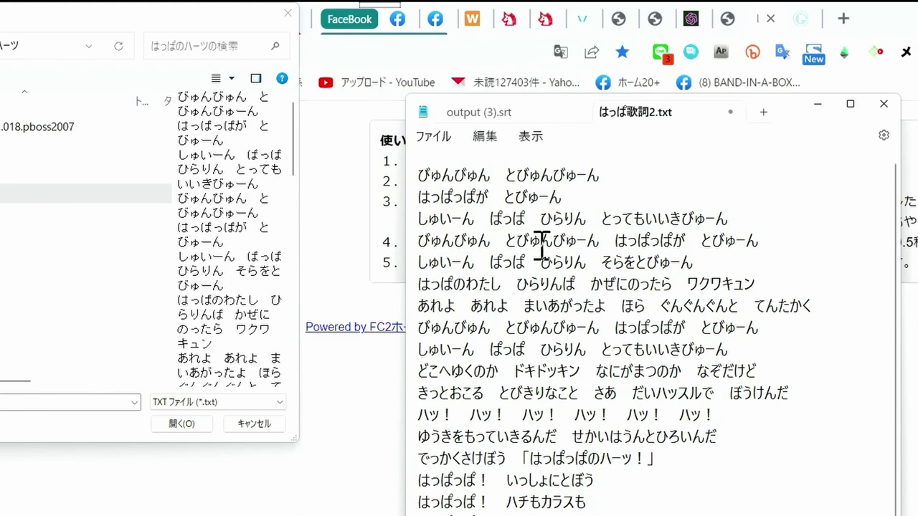
pyautogui.click(435, 138)
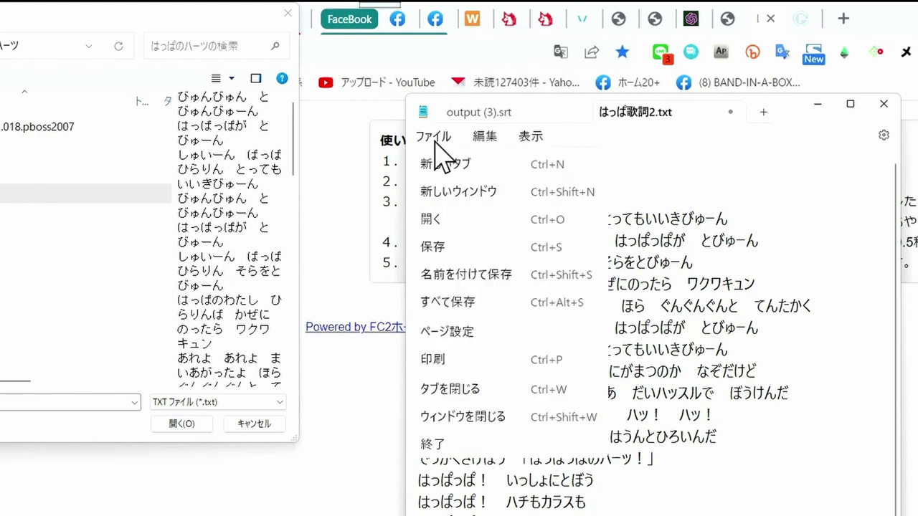
pyautogui.click(455, 244)
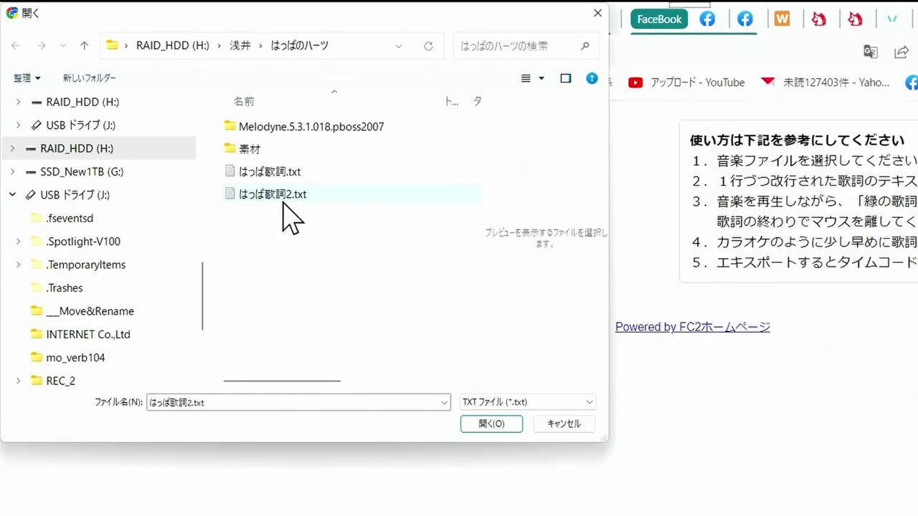
# Step: Load the edited はっぱ歌詞2.txt into the converter and review the lyric rows
pyautogui.click(283, 202)
pyautogui.click(505, 425)
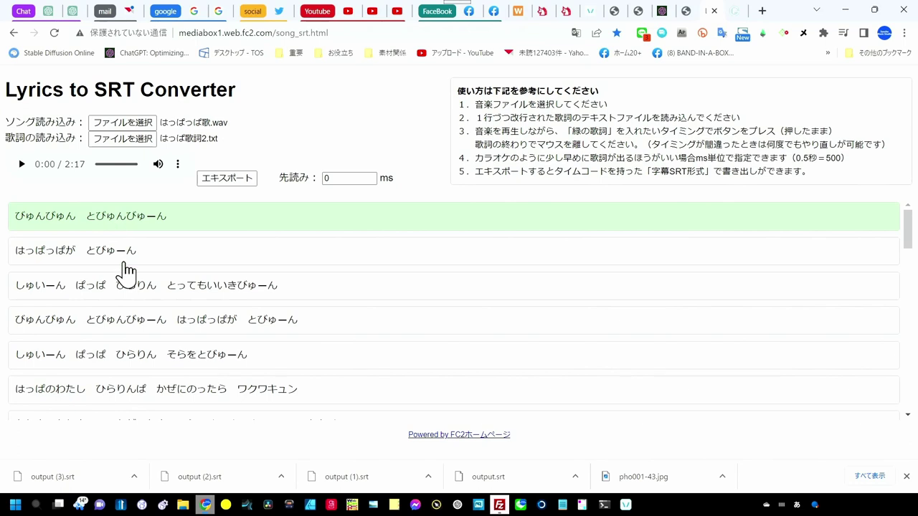
pyautogui.scroll(-1, 260, 307)
pyautogui.scroll(-2, 260, 306)
pyautogui.scroll(-1, 262, 302)
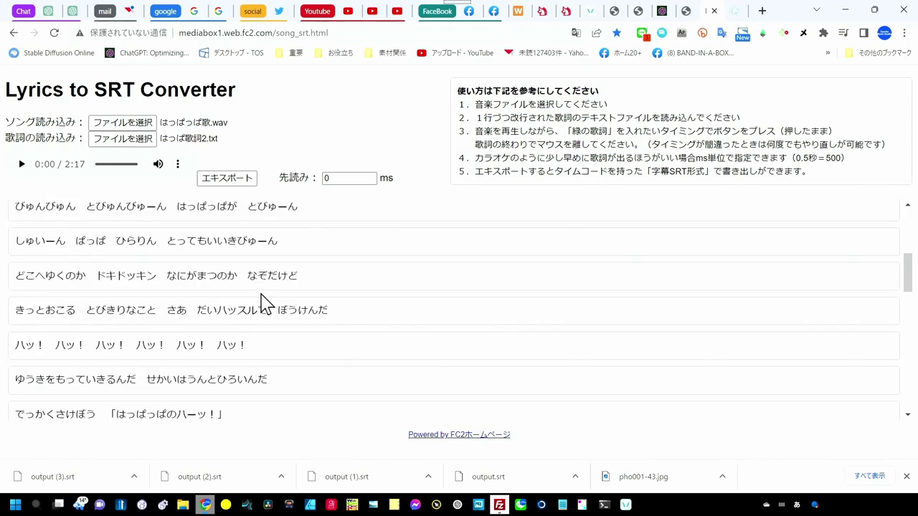
pyautogui.scroll(-2, 262, 303)
pyautogui.scroll(-2, 262, 301)
pyautogui.scroll(-2, 262, 301)
pyautogui.scroll(-1, 260, 302)
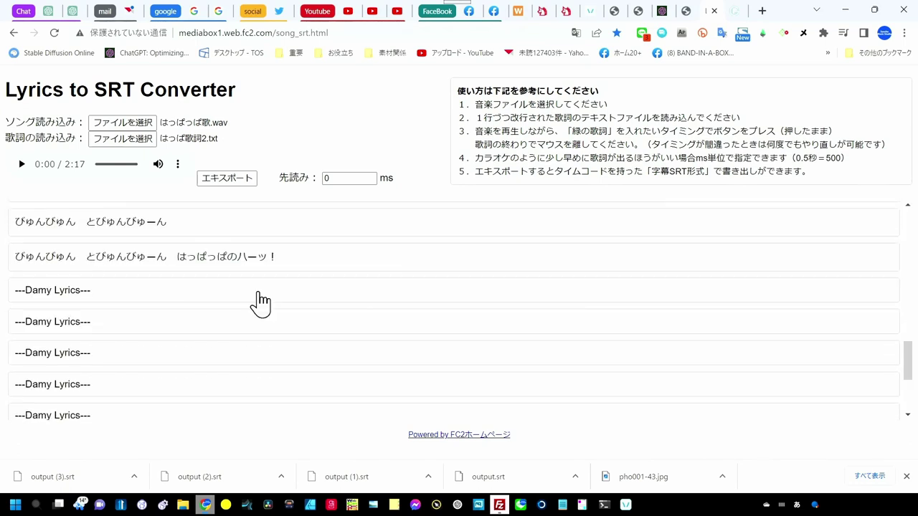
pyautogui.scroll(3, 260, 304)
pyautogui.scroll(2, 251, 302)
pyautogui.scroll(3, 251, 297)
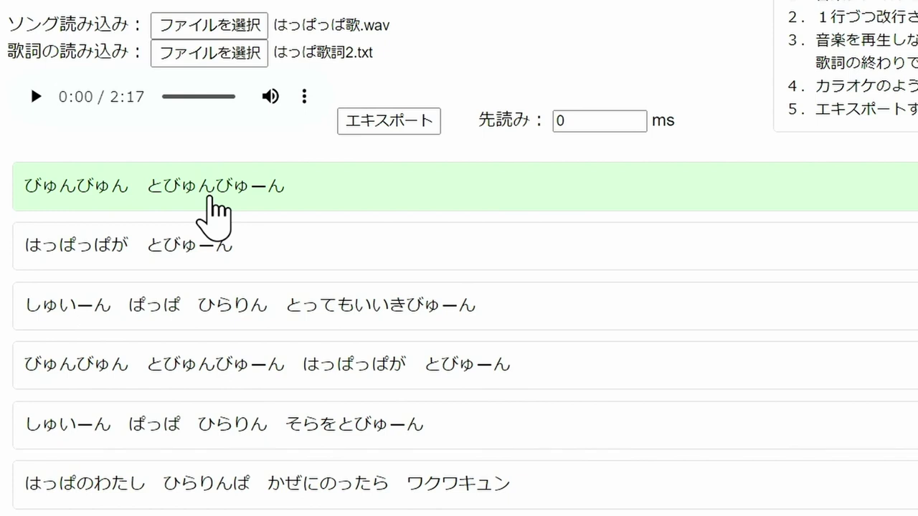
# Step: Play the song and time lines from びゅんびゅん とびゅんびゅーん through はっぱのわたし
pyautogui.click(215, 211)
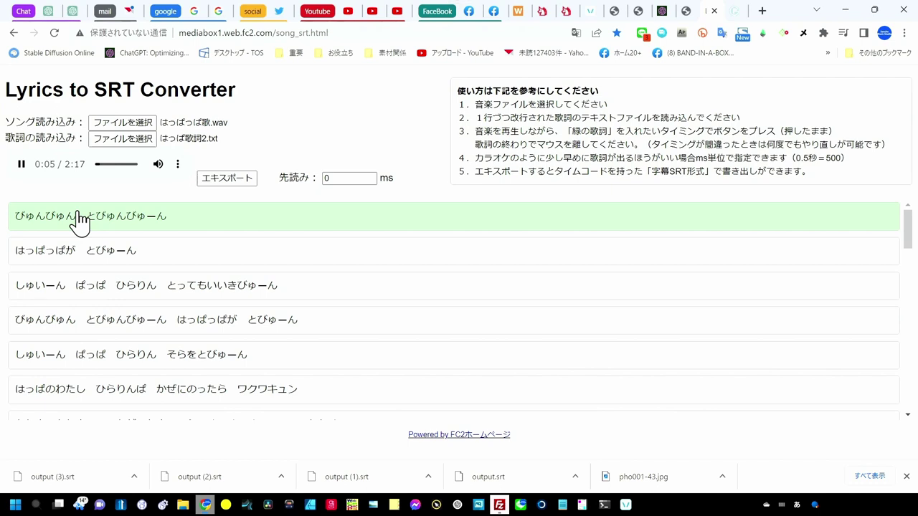
pyautogui.click(78, 222)
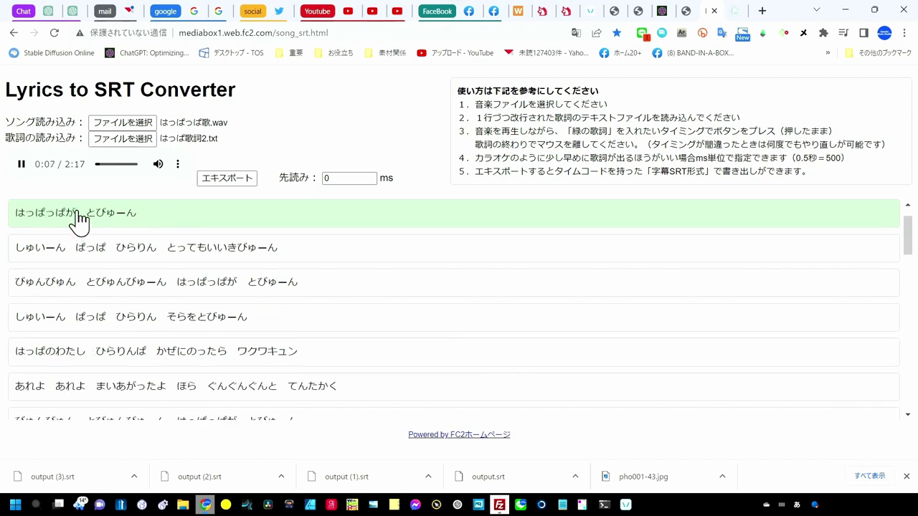
pyautogui.click(79, 222)
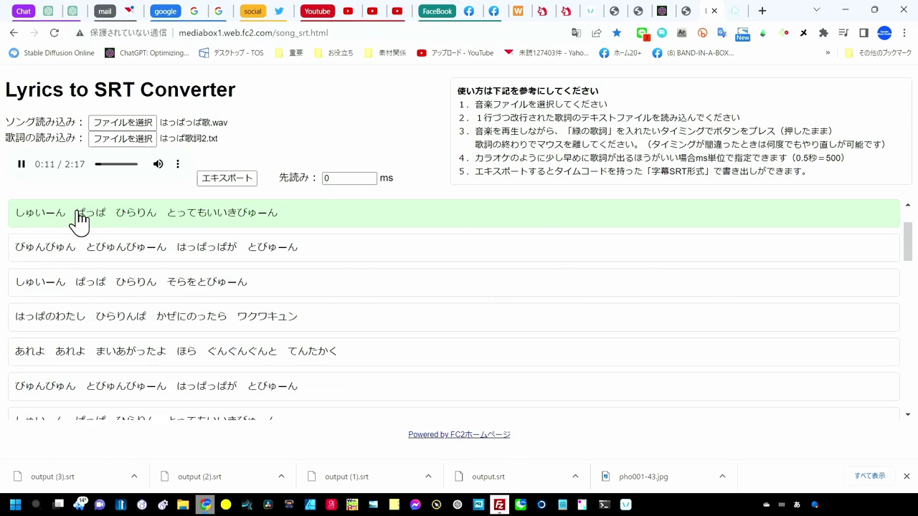
pyautogui.click(79, 222)
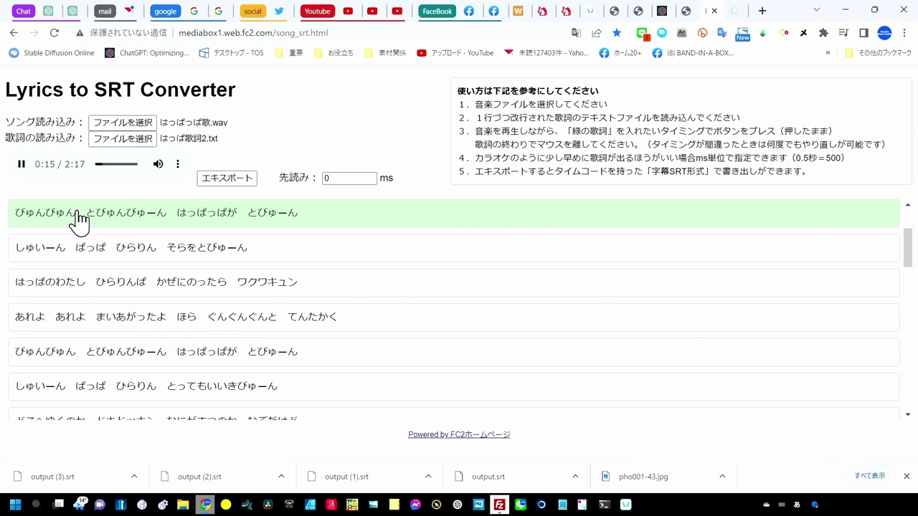
pyautogui.click(78, 215)
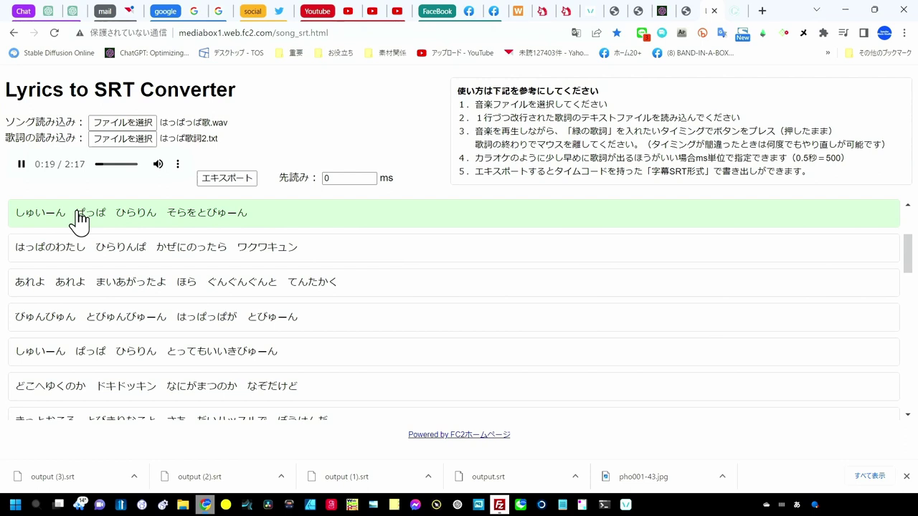
pyautogui.click(78, 217)
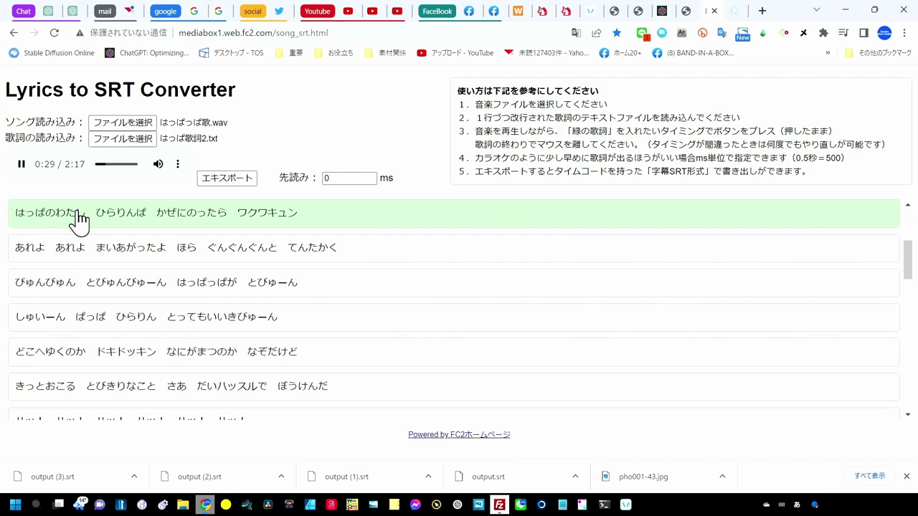
pyautogui.click(79, 222)
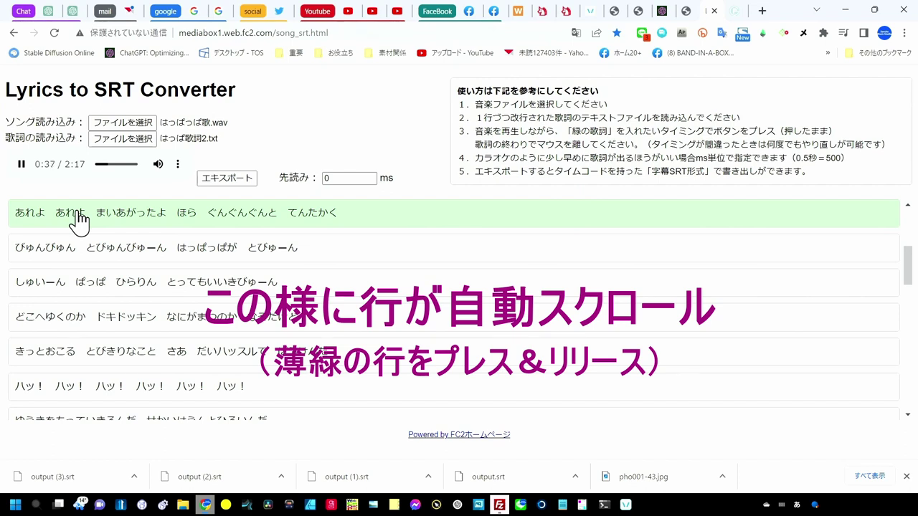
# Step: Time the lines from あれよ あれよ through ゆうきをもっていきるんだ as they are sung
pyautogui.click(78, 222)
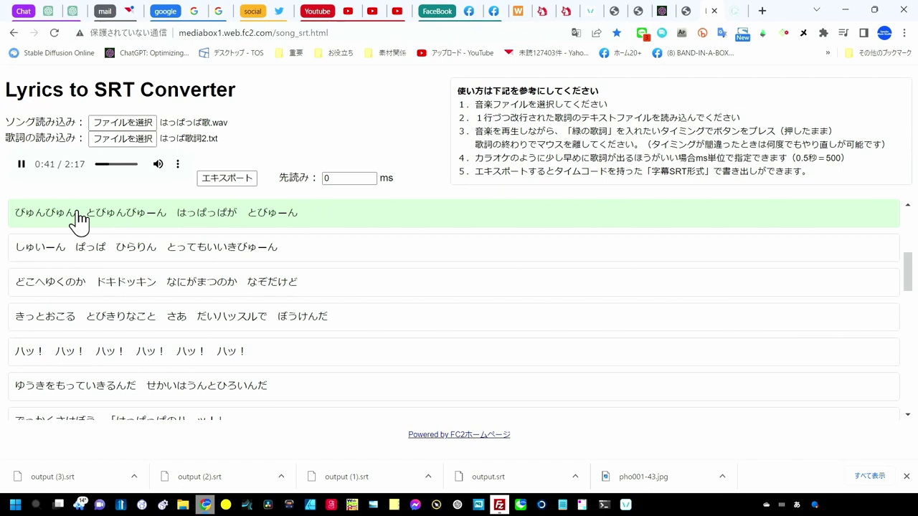
pyautogui.click(79, 222)
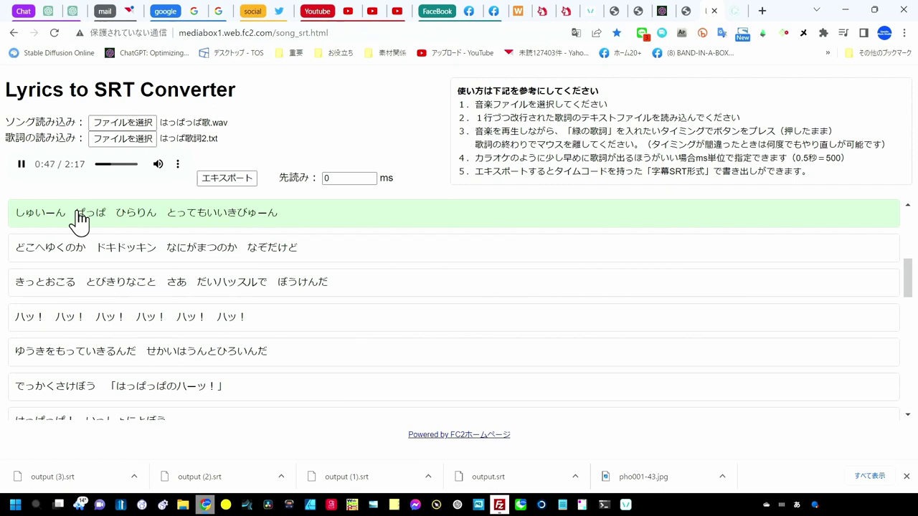
pyautogui.click(79, 222)
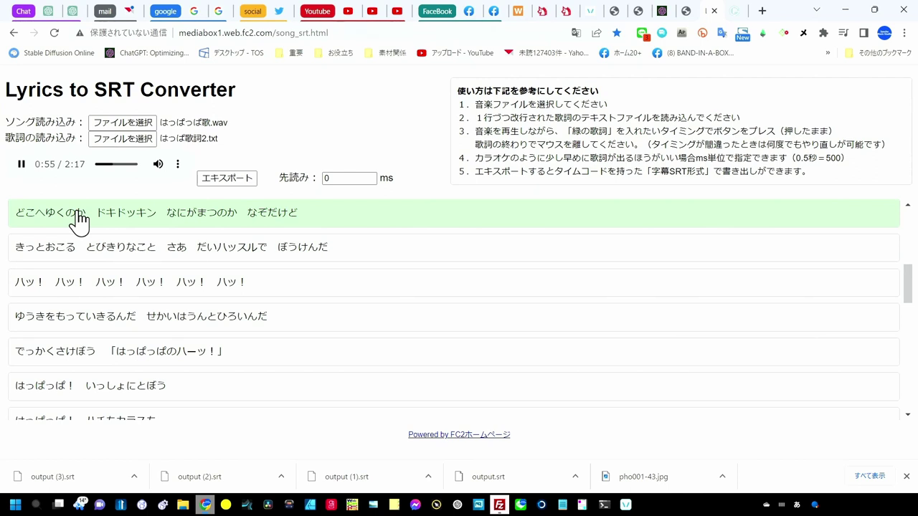
pyautogui.click(79, 221)
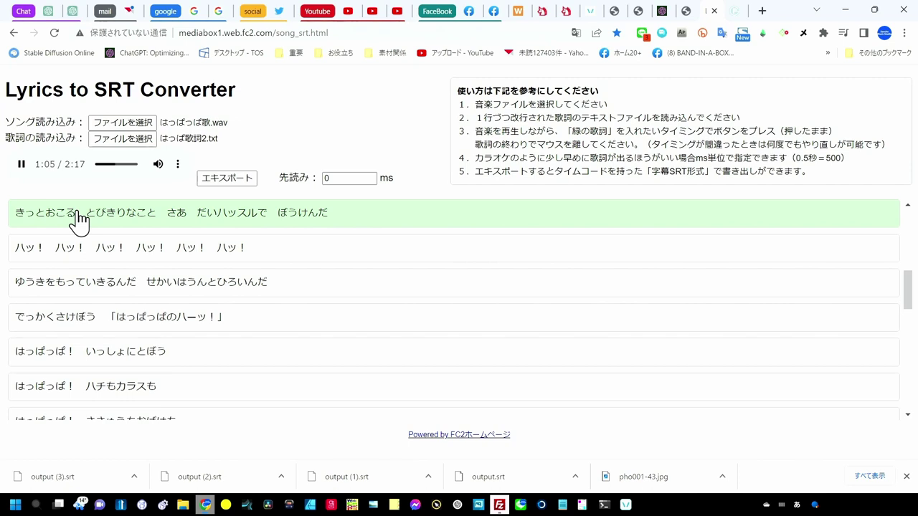
pyautogui.click(79, 222)
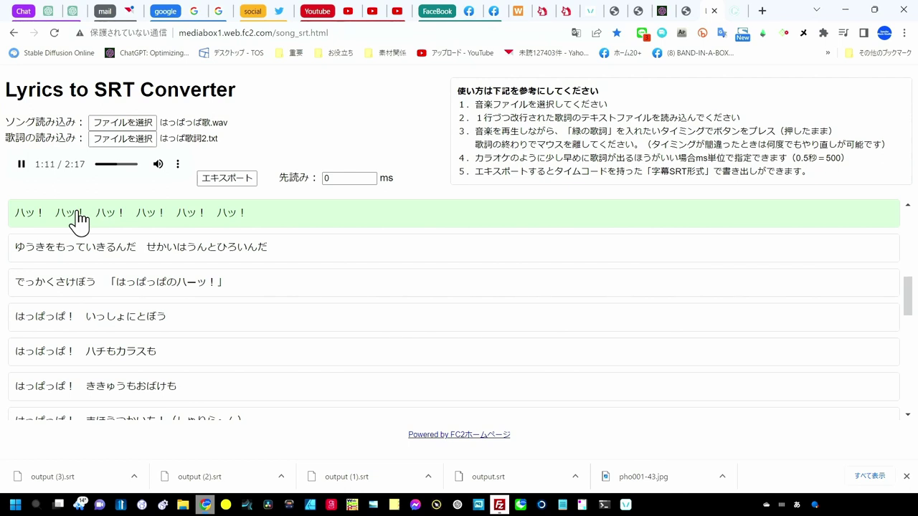
pyautogui.click(79, 222)
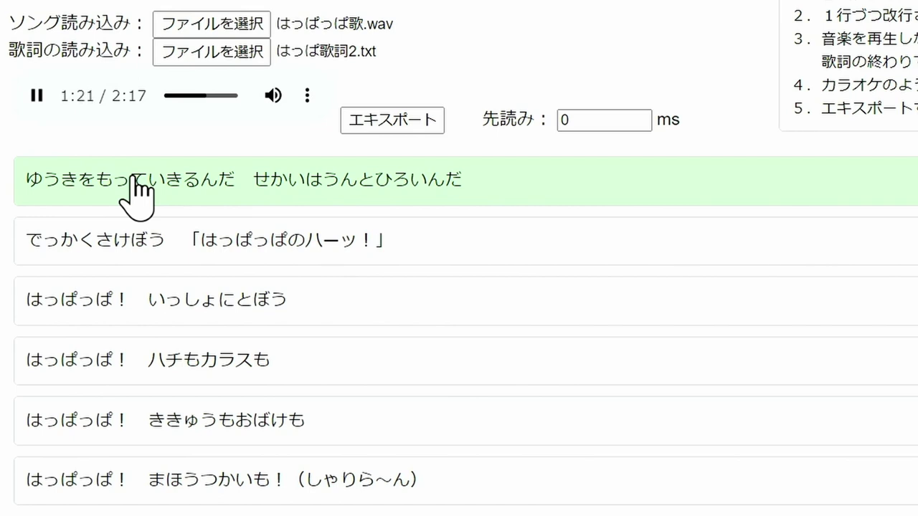
pyautogui.click(136, 192)
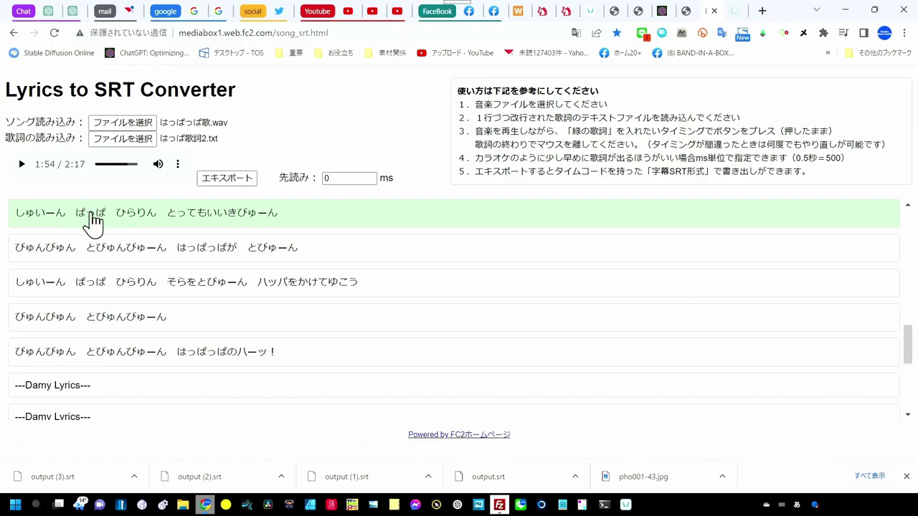
pyautogui.scroll(-2, 101, 295)
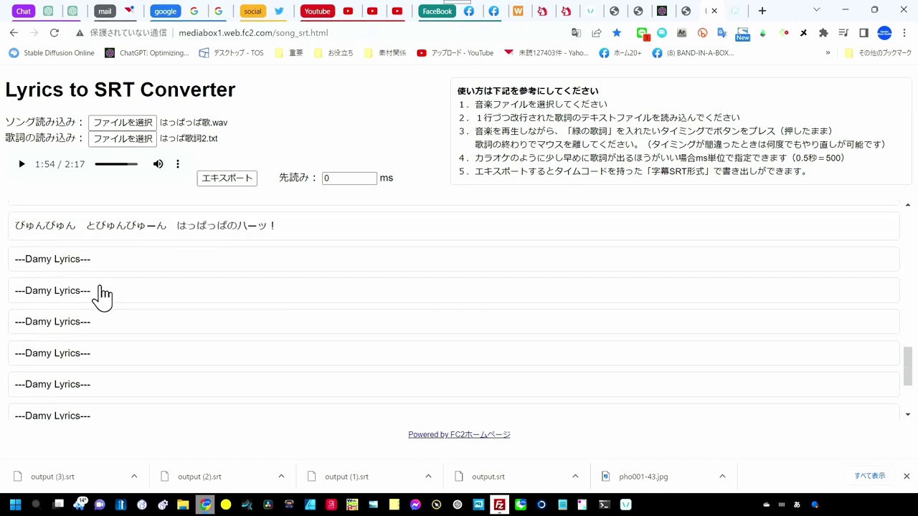
pyautogui.scroll(-1, 100, 295)
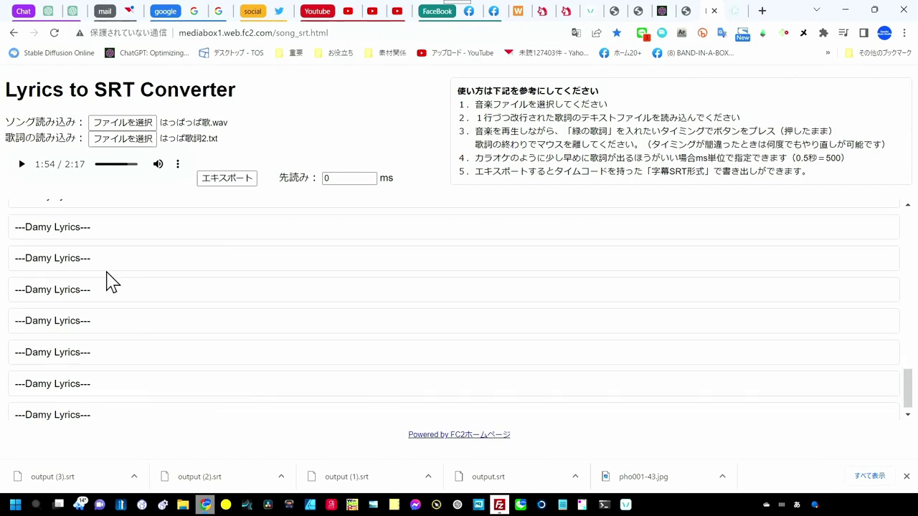
pyautogui.scroll(-1, 108, 281)
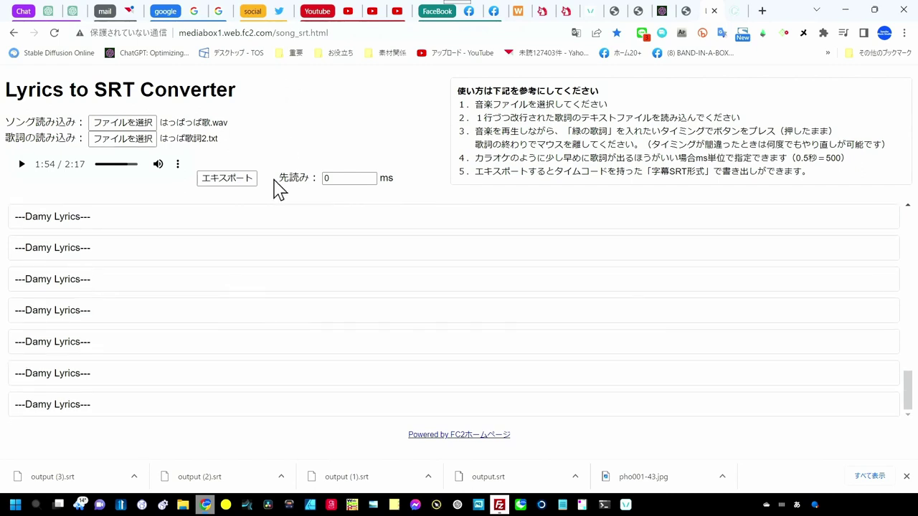
pyautogui.scroll(3, 241, 266)
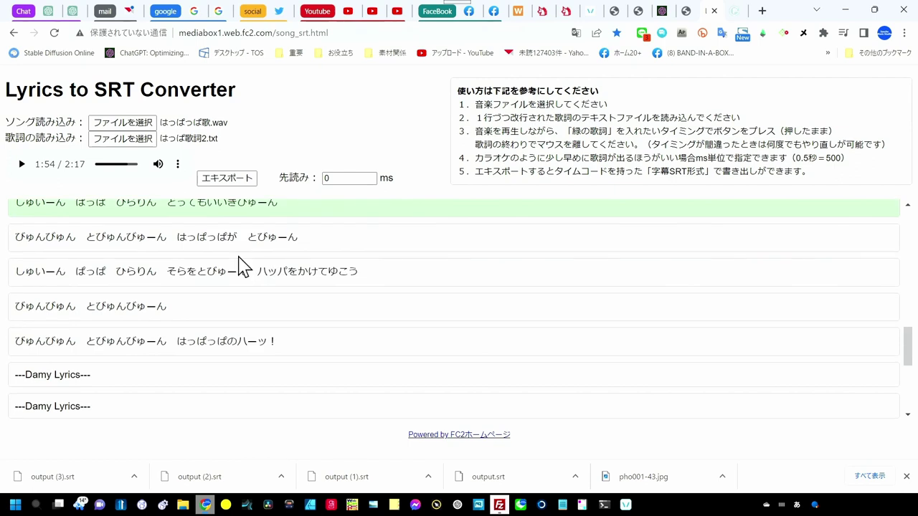
pyautogui.scroll(3, 236, 266)
pyautogui.scroll(3, 237, 266)
pyautogui.scroll(2, 215, 244)
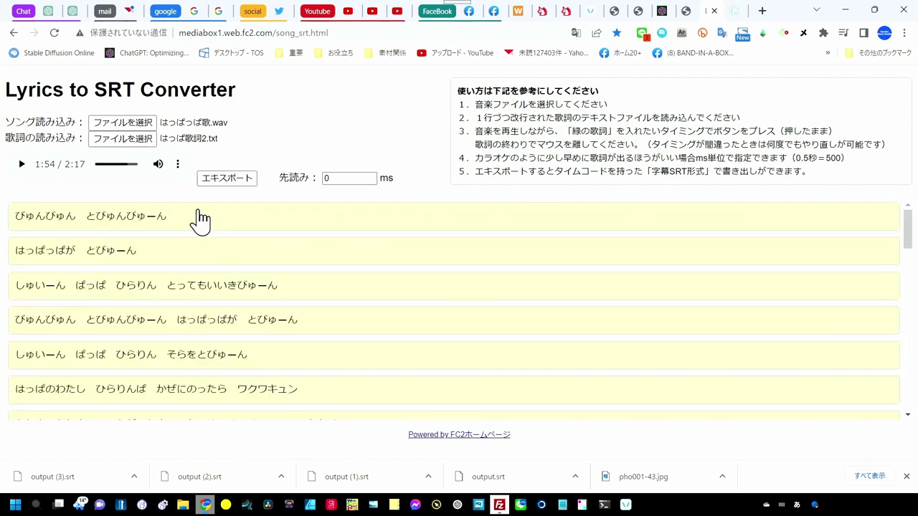
pyautogui.scroll(-1, 200, 220)
pyautogui.scroll(-1, 202, 218)
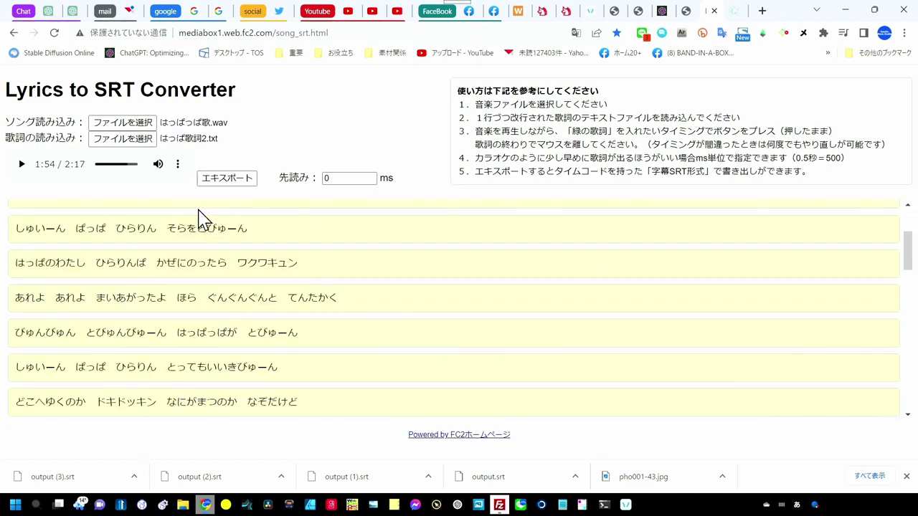
pyautogui.scroll(-2, 203, 220)
pyautogui.scroll(-2, 201, 221)
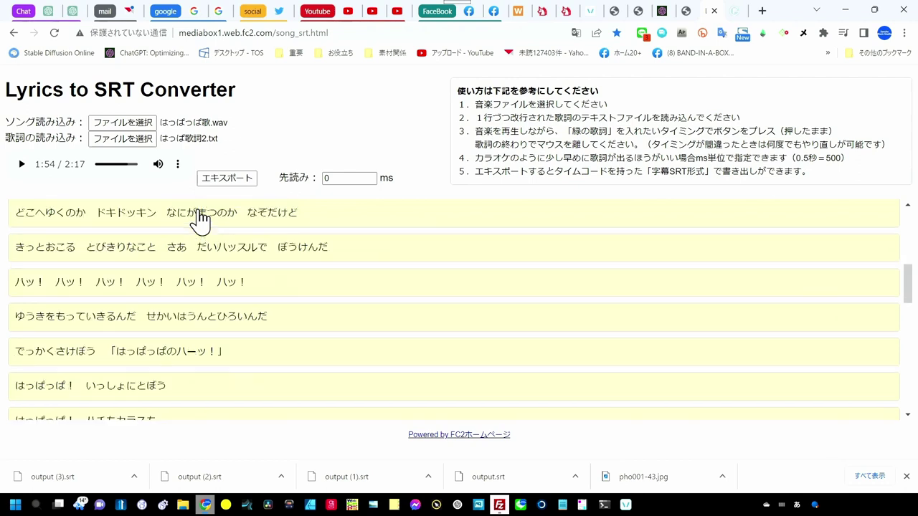
pyautogui.scroll(-2, 200, 220)
pyautogui.scroll(-1, 200, 220)
pyautogui.scroll(-1, 200, 220)
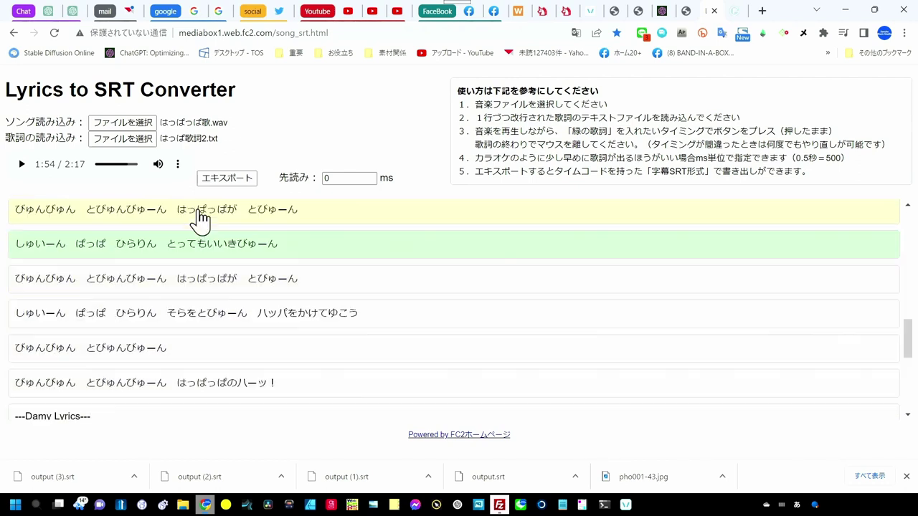
pyautogui.scroll(1, 201, 220)
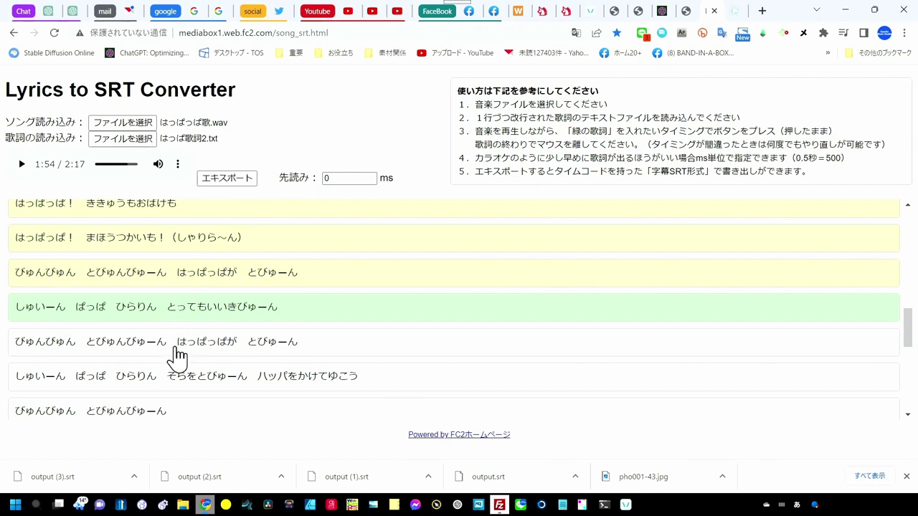
pyautogui.scroll(-1, 235, 322)
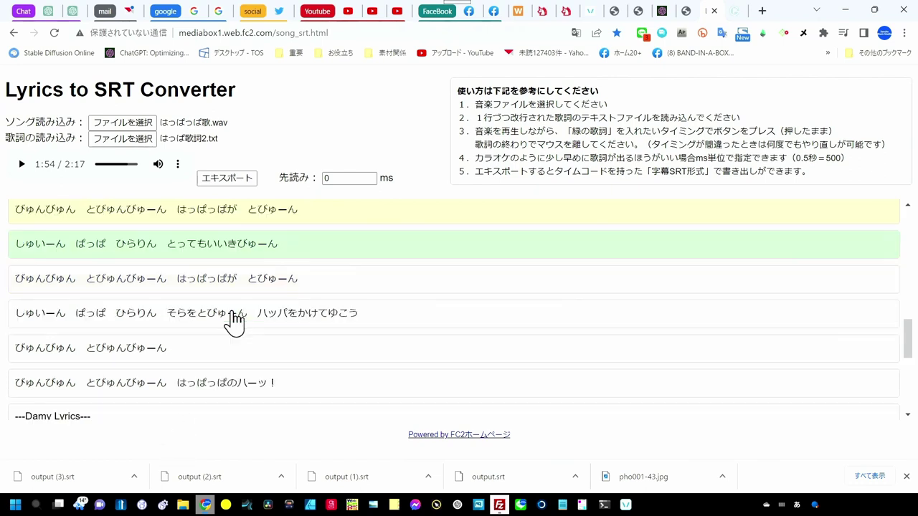
pyautogui.scroll(-1, 235, 322)
pyautogui.scroll(-2, 235, 322)
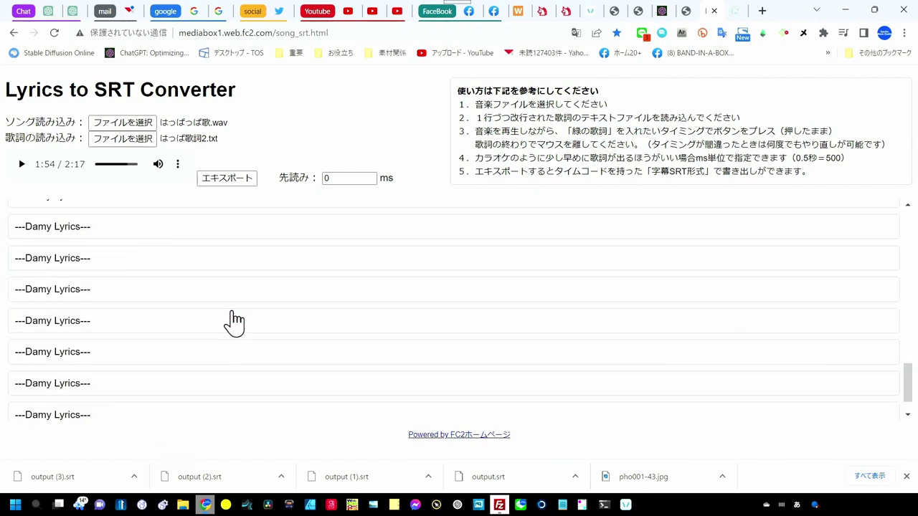
pyautogui.scroll(-1, 159, 335)
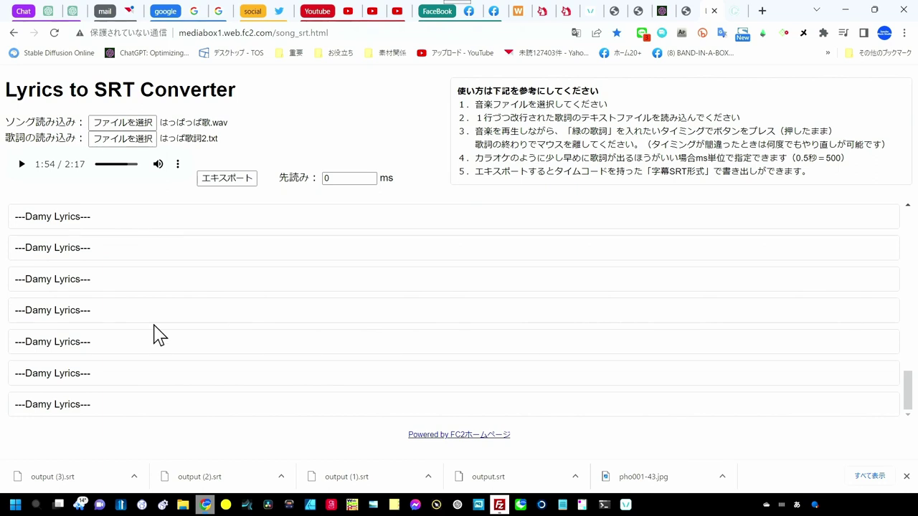
pyautogui.scroll(1, 155, 330)
pyautogui.scroll(1, 155, 330)
pyautogui.scroll(3, 155, 330)
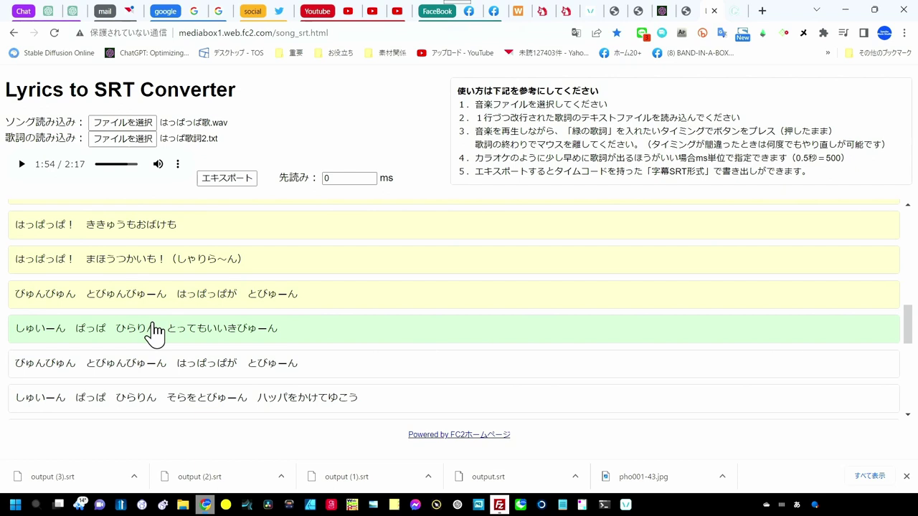
pyautogui.scroll(3, 154, 332)
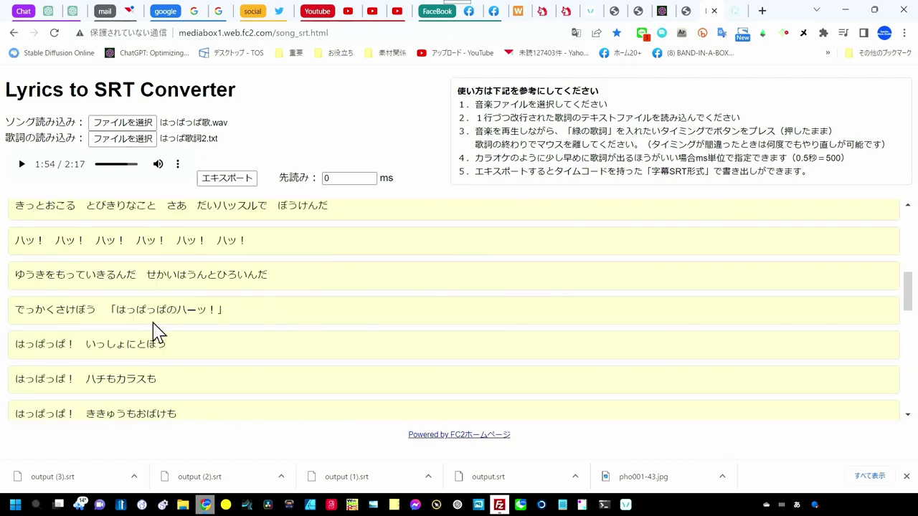
pyautogui.scroll(-5, 154, 330)
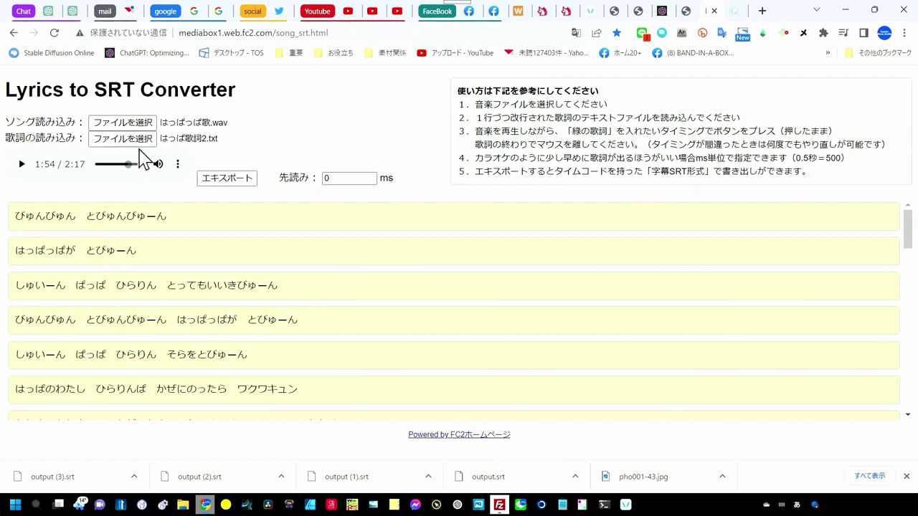
# Step: Rewind the song to 0:00, replay it, mark the とってもいいきびゅーん row, and pause at 0:11
pyautogui.moveTo(127, 164); pyautogui.dragTo(96, 165)
pyautogui.click(22, 165)
pyautogui.click(53, 272)
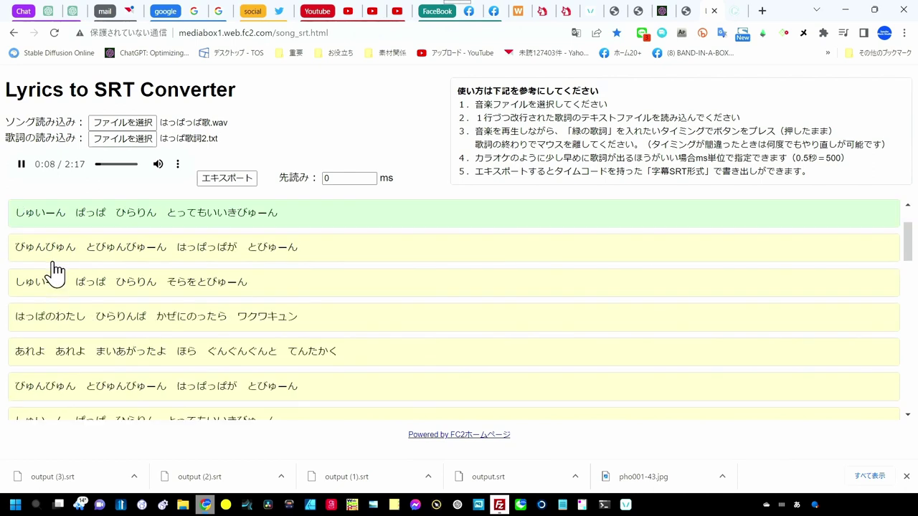
pyautogui.click(21, 165)
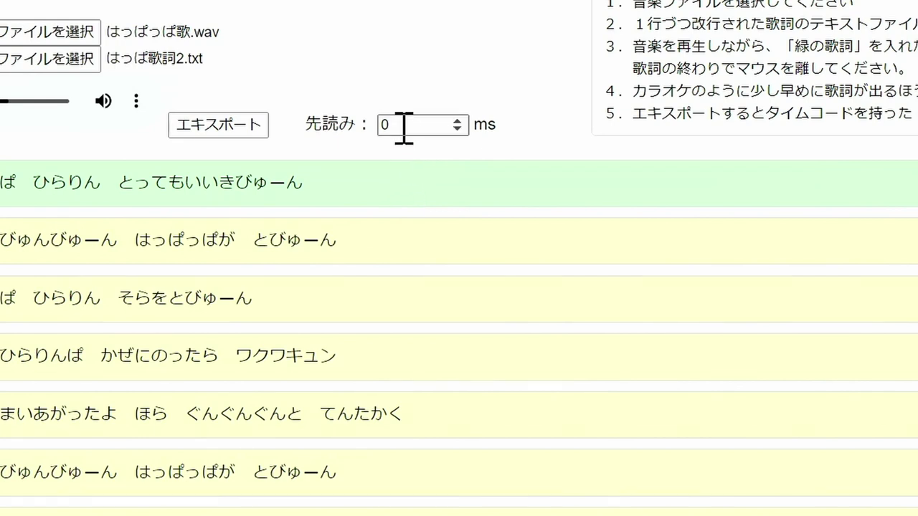
# Step: Replace the 先読み lead-time value with 500 ms
pyautogui.doubleClick(389, 123)
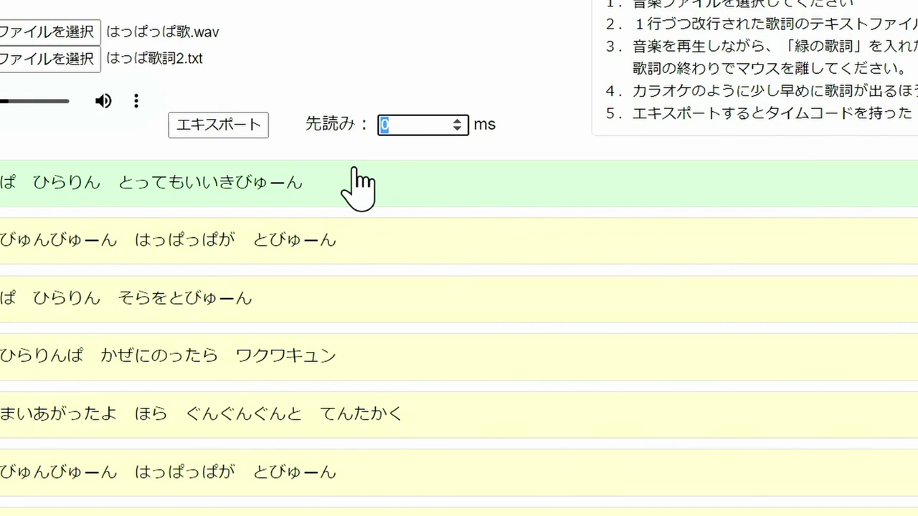
pyautogui.write('500')
pyautogui.click(430, 111)
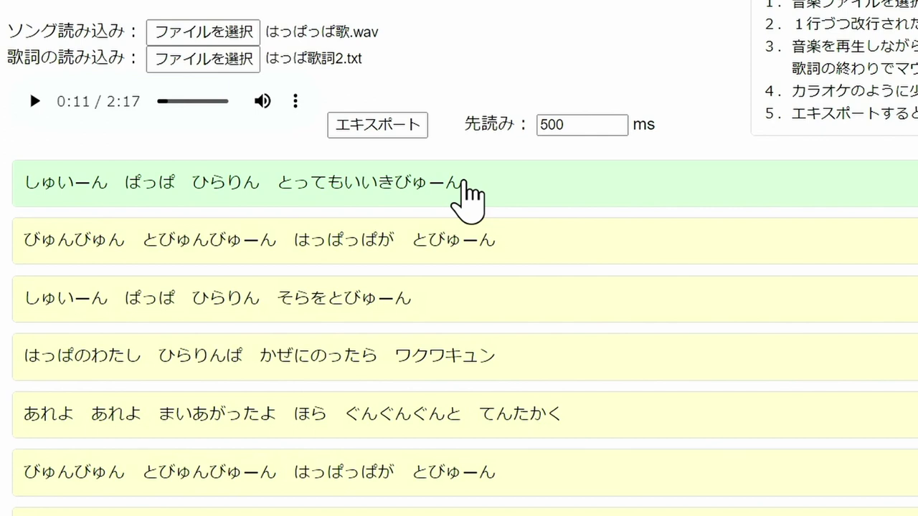
# Step: Export the timed lyrics with エキスポート to get a save dialog for output (4).srt
pyautogui.click(383, 124)
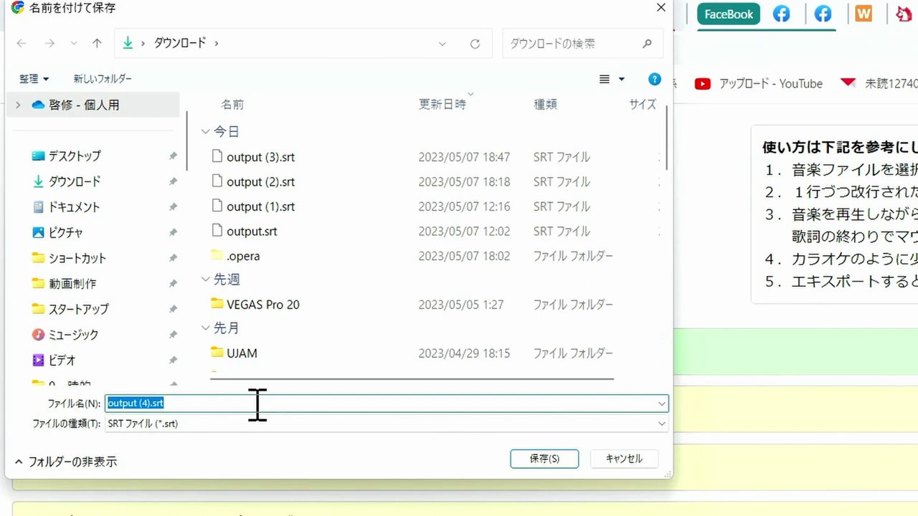
# Step: Save the subtitles as output (4).srt in Downloads and open the file in Notepad
pyautogui.click(549, 460)
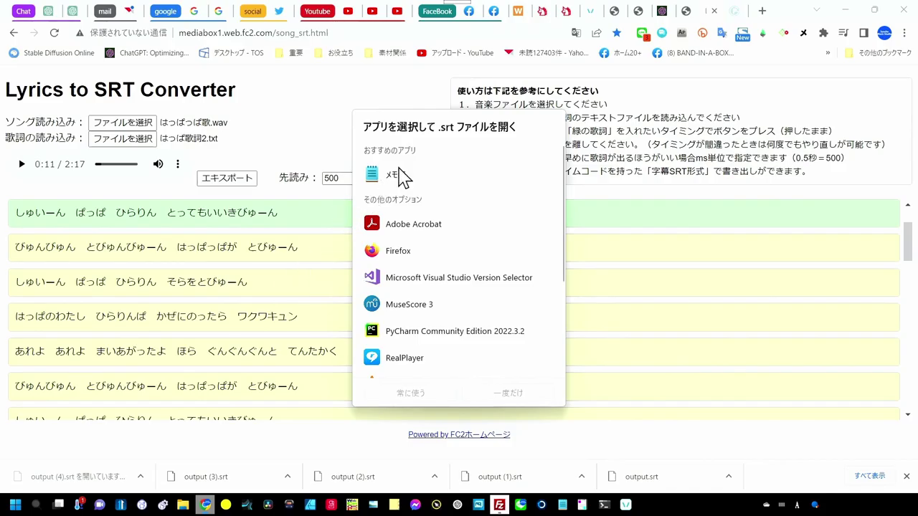
pyautogui.doubleClick(396, 175)
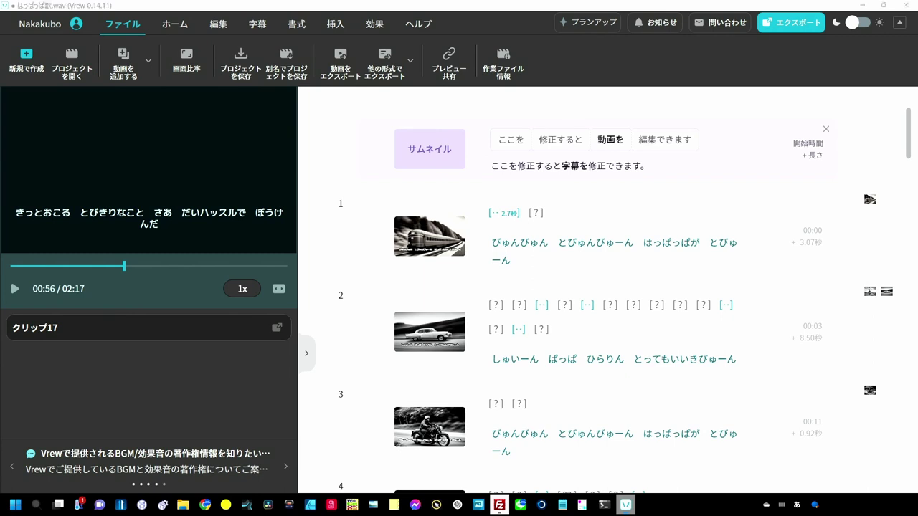
# Step: Import the song audio into Vrew as a new project with 音声分析しない (no speech analysis)
pyautogui.moveTo(500, 506)
pyautogui.mouseDown()
pyautogui.moveTo(393, 248)
pyautogui.moveTo(183, 153)
pyautogui.mouseUp()
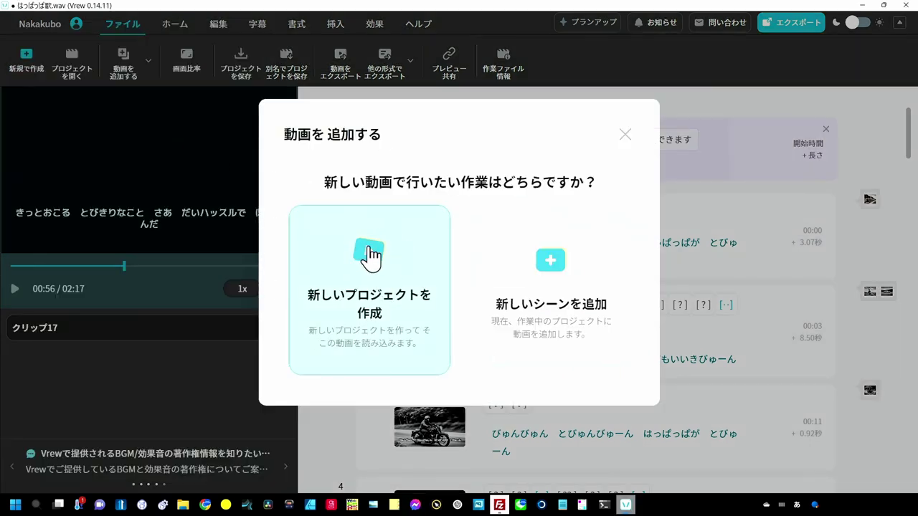
pyautogui.click(370, 255)
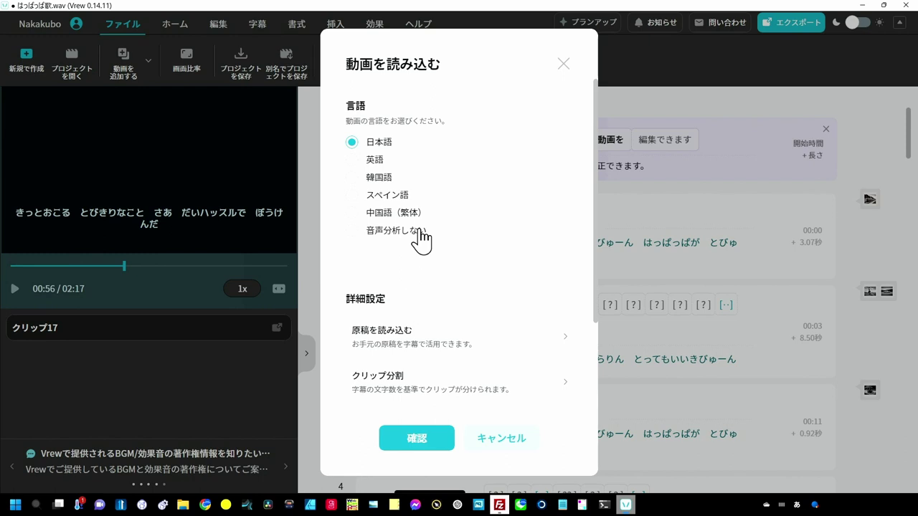
pyautogui.click(353, 230)
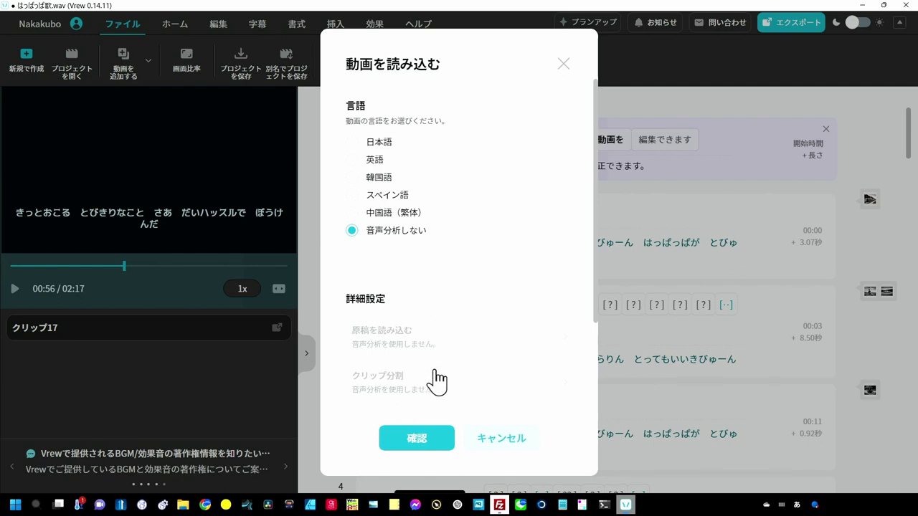
pyautogui.click(422, 440)
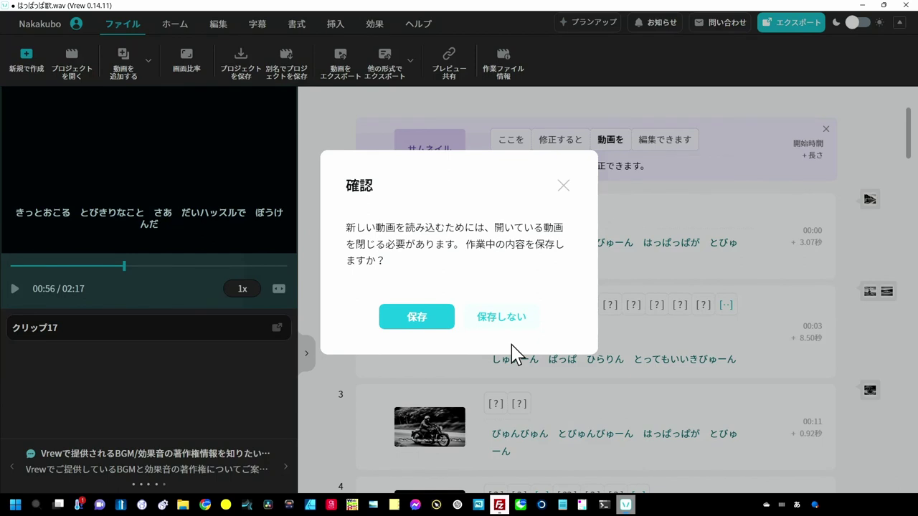
pyautogui.click(512, 324)
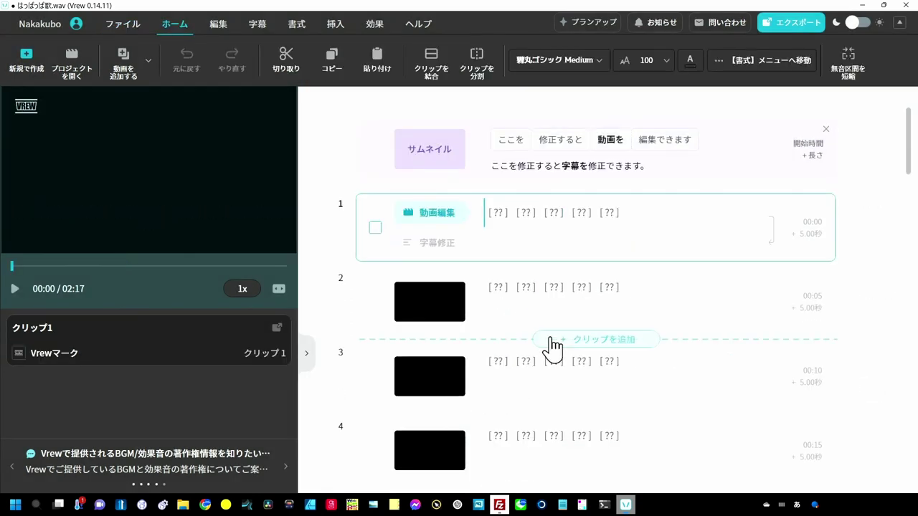
pyautogui.scroll(-2, 551, 341)
pyautogui.scroll(-2, 550, 346)
pyautogui.scroll(-2, 549, 344)
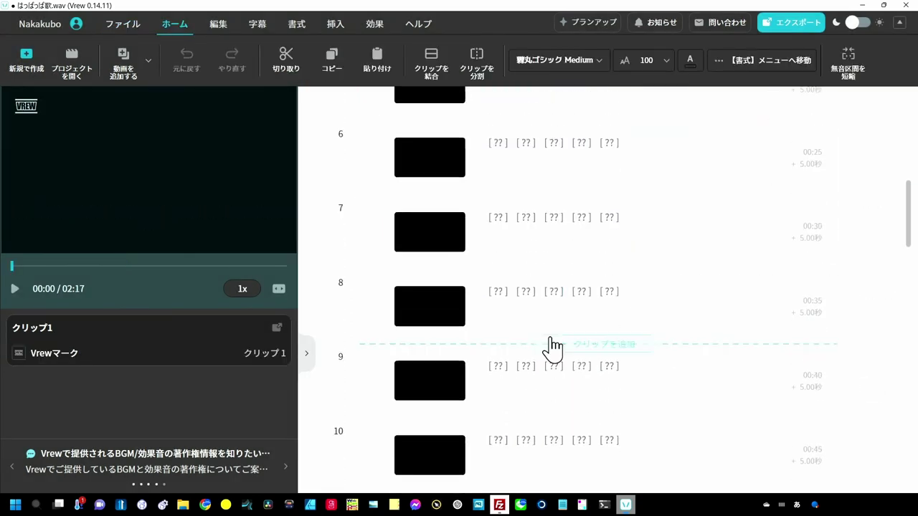
pyautogui.scroll(-4, 548, 337)
pyautogui.scroll(-1, 547, 340)
pyautogui.scroll(-4, 544, 337)
pyautogui.scroll(-8, 541, 326)
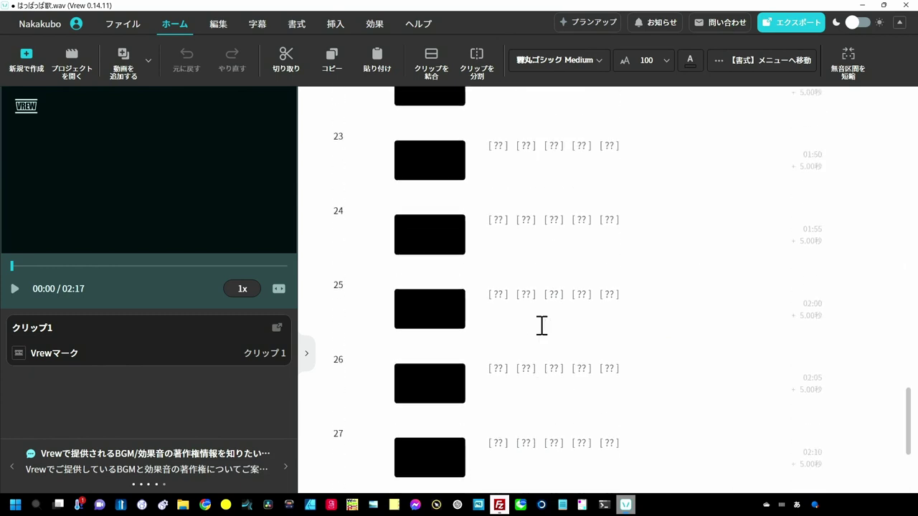
pyautogui.scroll(-2, 542, 330)
pyautogui.scroll(2, 539, 322)
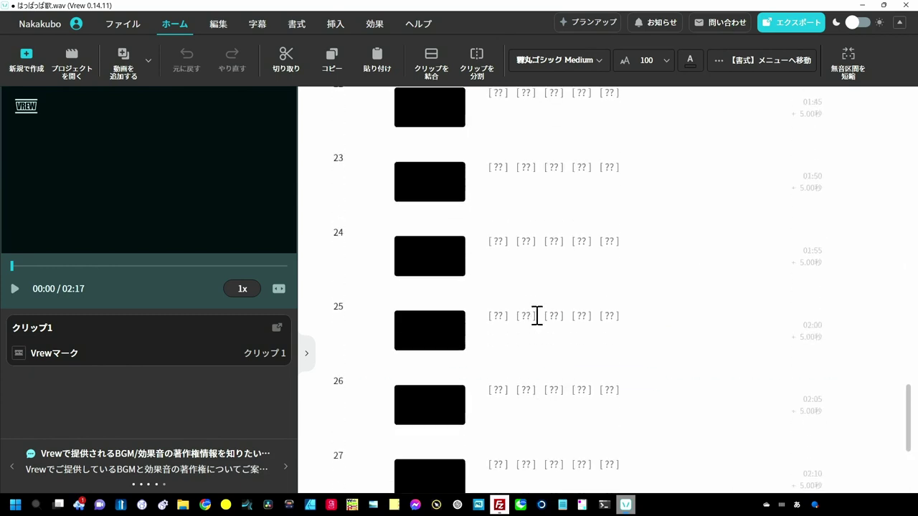
pyautogui.scroll(3, 537, 313)
pyautogui.scroll(4, 534, 313)
pyautogui.scroll(3, 529, 317)
pyautogui.scroll(1, 527, 316)
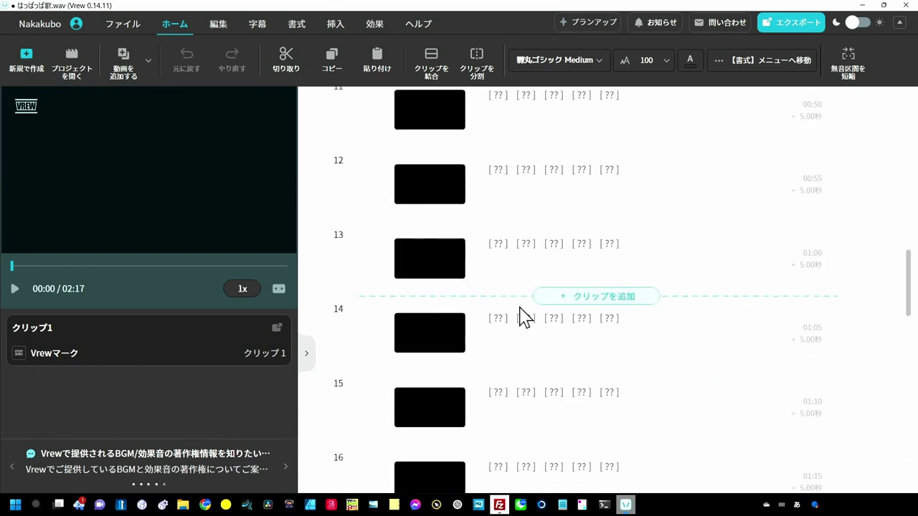
pyautogui.scroll(4, 519, 317)
pyautogui.scroll(4, 518, 317)
pyautogui.scroll(3, 519, 302)
pyautogui.scroll(1, 519, 313)
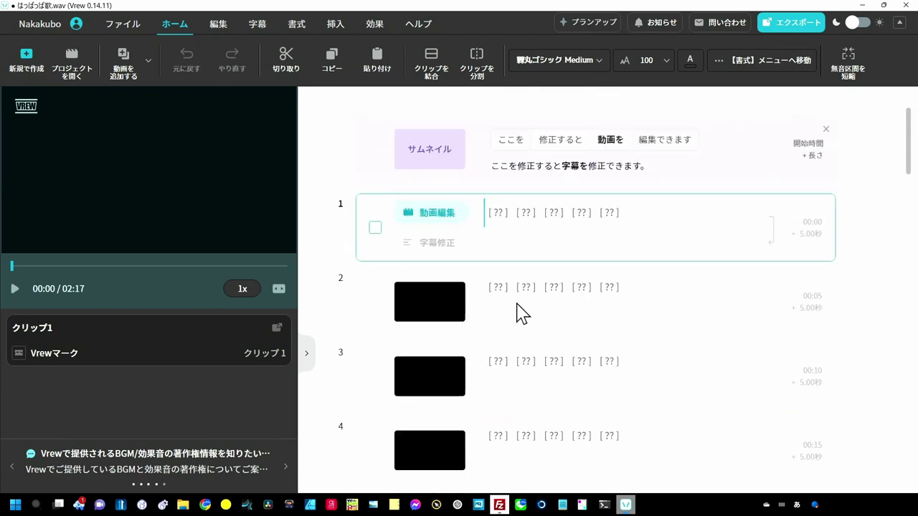
pyautogui.moveTo(540, 265)
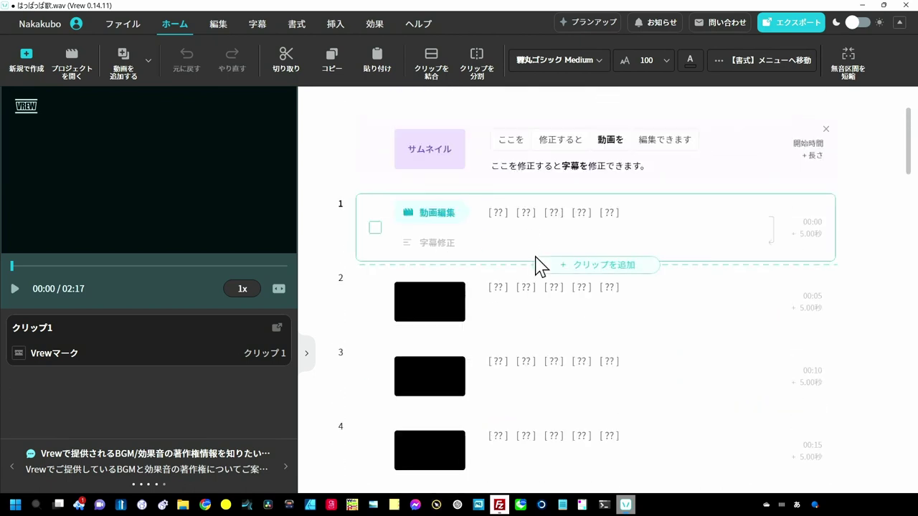
# Step: Import output (4).srt from Downloads as the project's subtitles via 字幕ファイルを読み込む
pyautogui.click(256, 28)
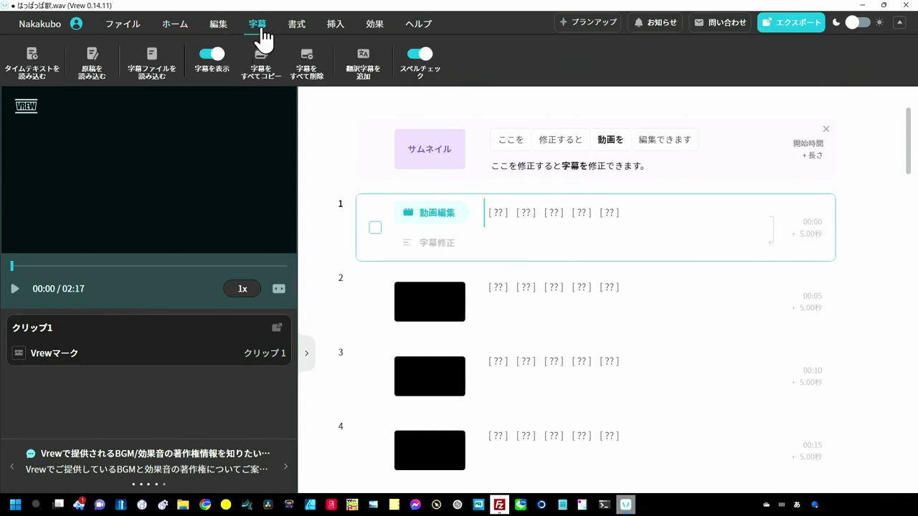
pyautogui.click(158, 59)
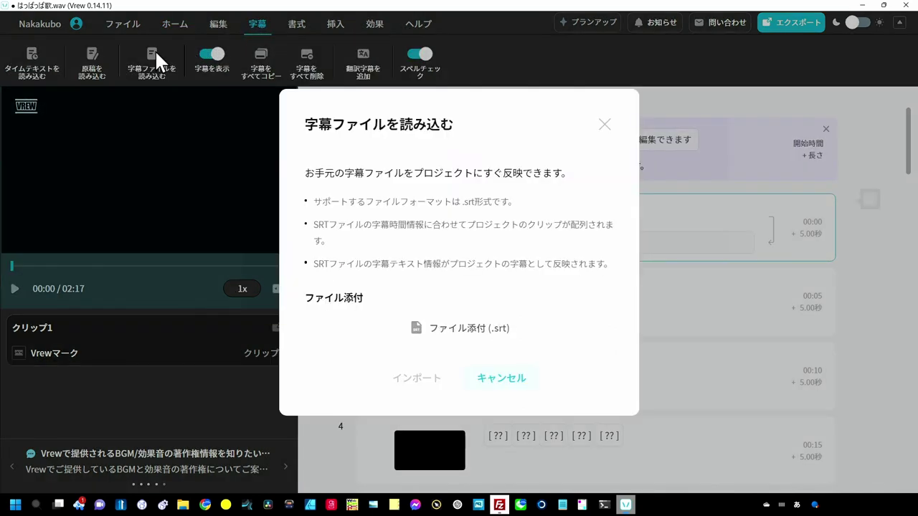
pyautogui.click(436, 332)
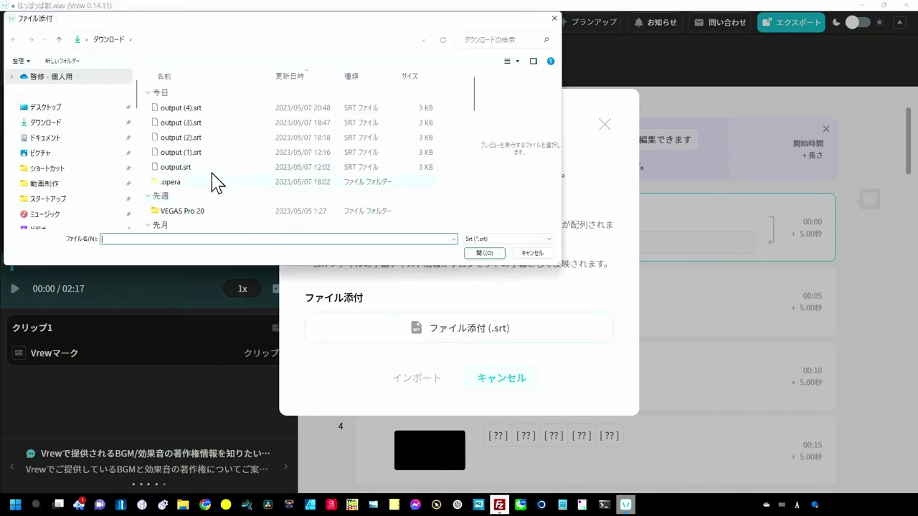
pyautogui.click(185, 109)
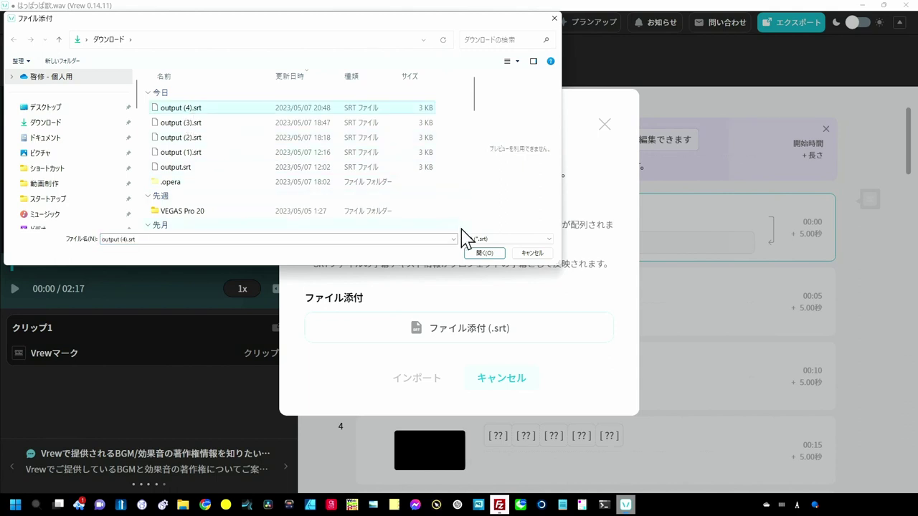
pyautogui.click(482, 252)
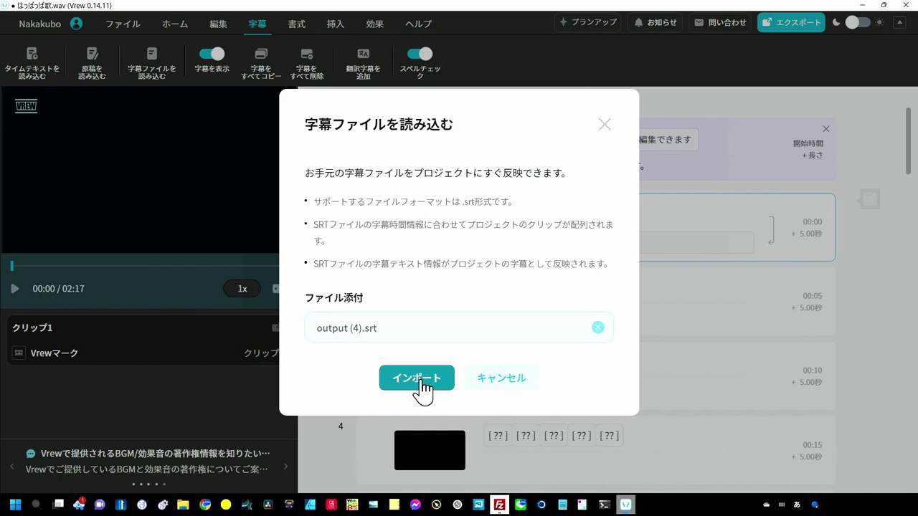
pyautogui.click(410, 381)
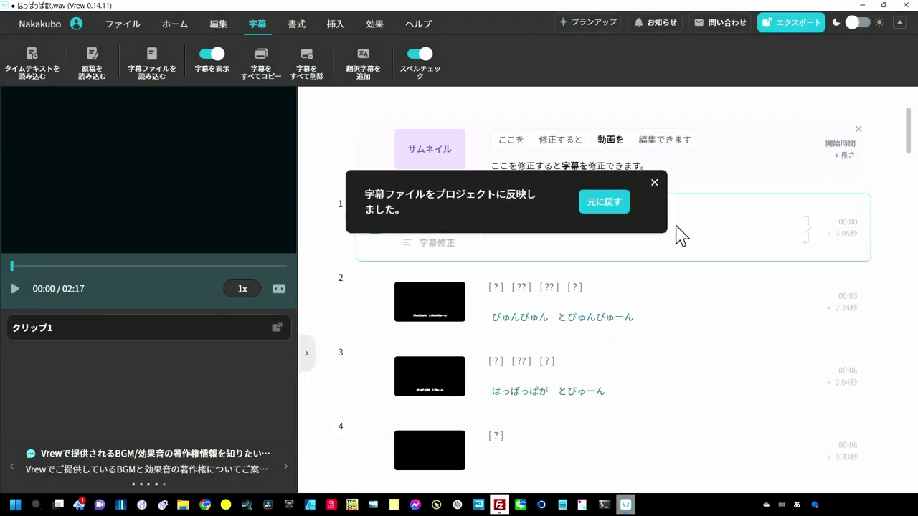
# Step: Dismiss the subtitle-applied notice and merge the empty clip 3 into lyric clip 2
pyautogui.click(653, 182)
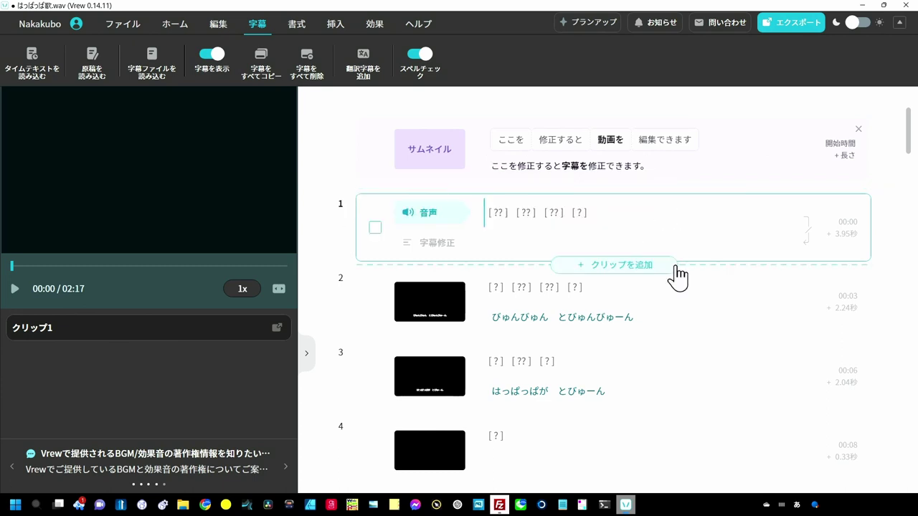
pyautogui.scroll(-1, 636, 287)
pyautogui.scroll(-2, 633, 286)
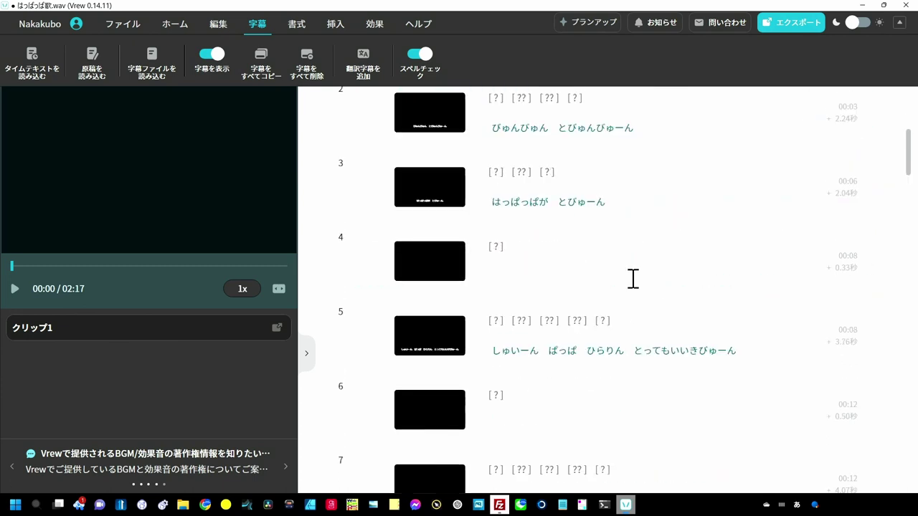
pyautogui.scroll(-2, 633, 283)
pyautogui.scroll(-1, 633, 283)
pyautogui.scroll(-8, 633, 280)
pyautogui.scroll(-3, 633, 281)
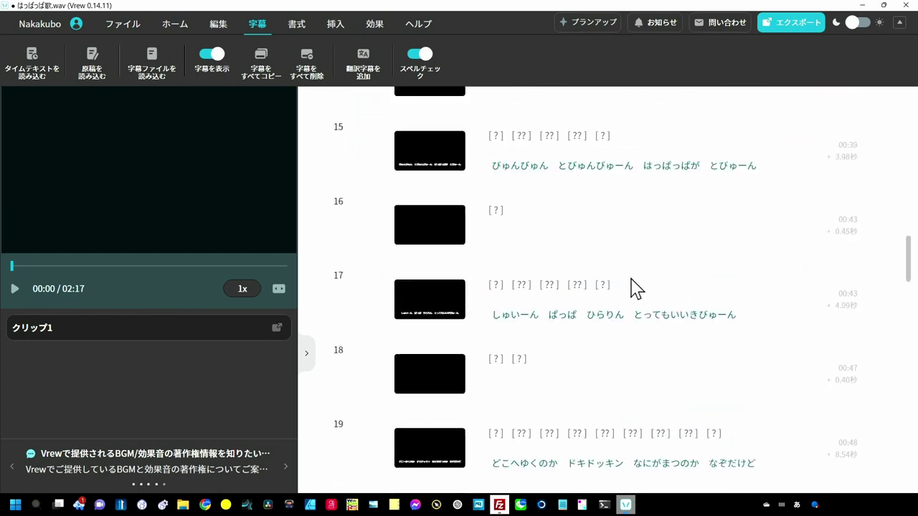
pyautogui.scroll(2, 631, 287)
pyautogui.scroll(5, 631, 286)
pyautogui.scroll(4, 624, 286)
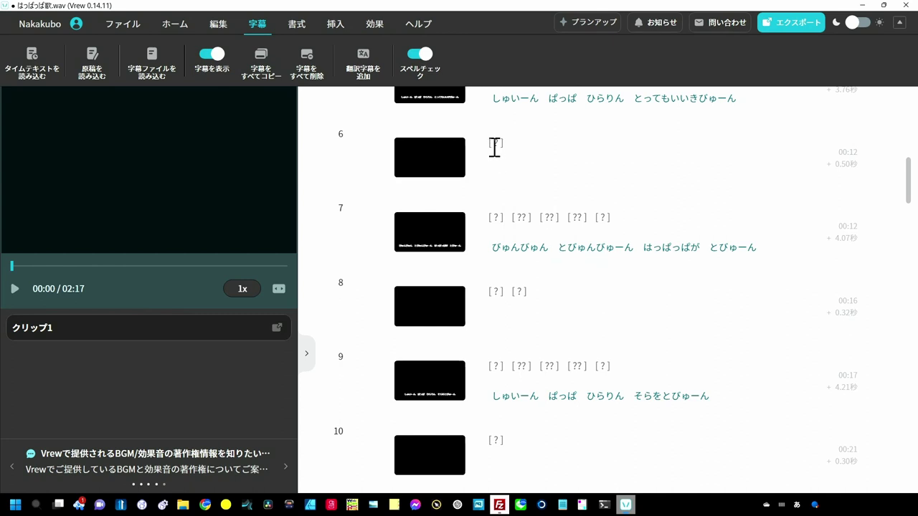
pyautogui.scroll(1, 521, 154)
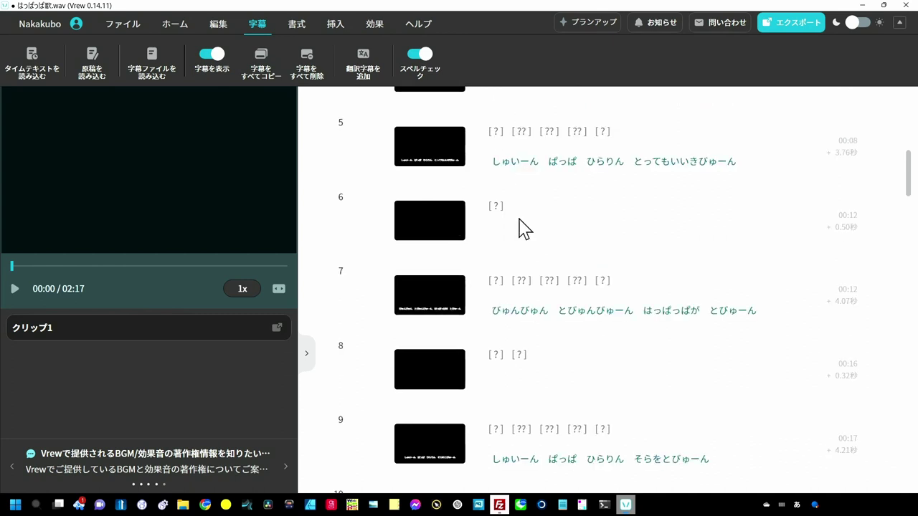
pyautogui.scroll(3, 521, 230)
pyautogui.scroll(3, 521, 235)
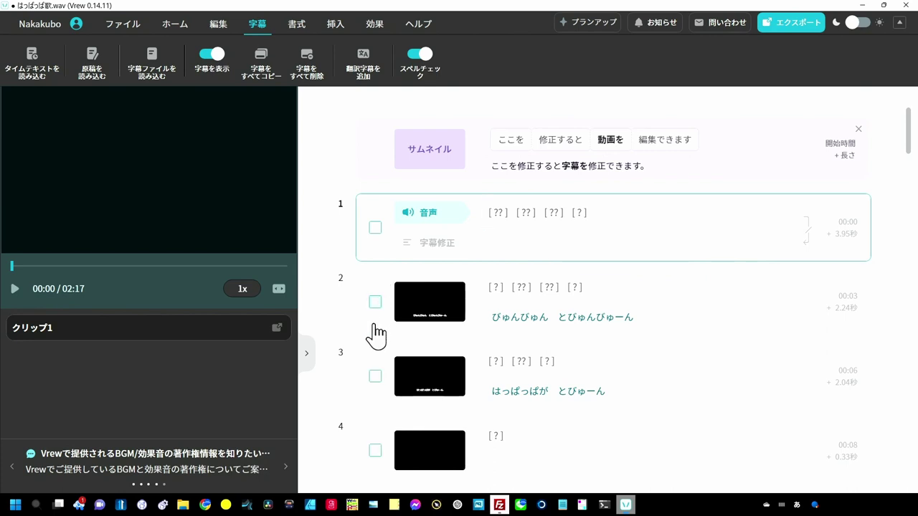
pyautogui.click(375, 304)
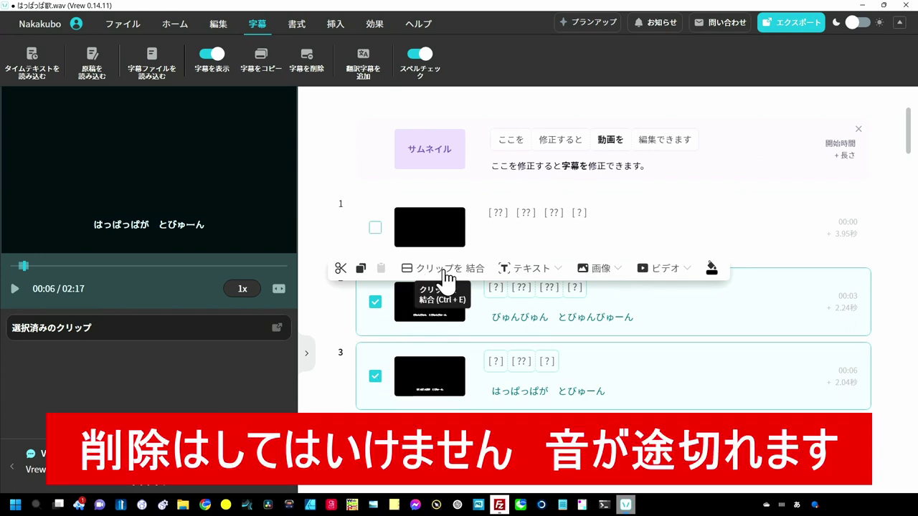
pyautogui.click(445, 271)
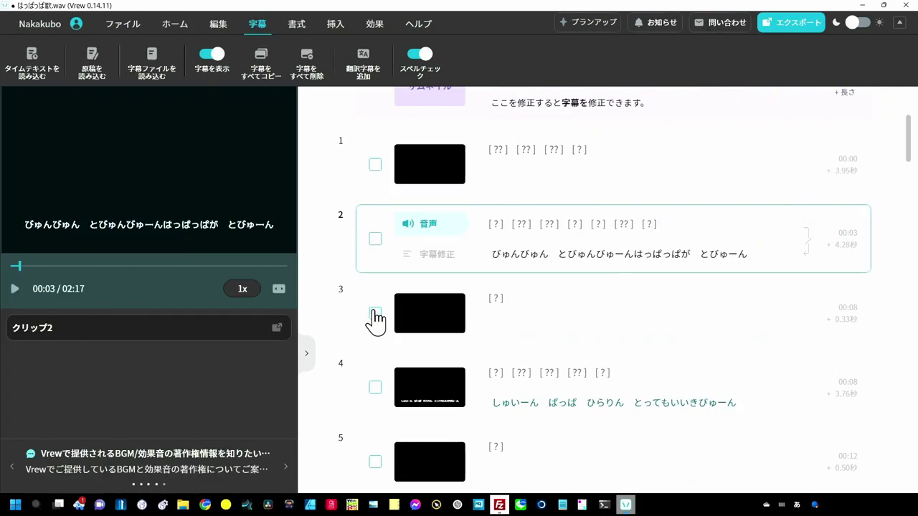
pyautogui.click(375, 315)
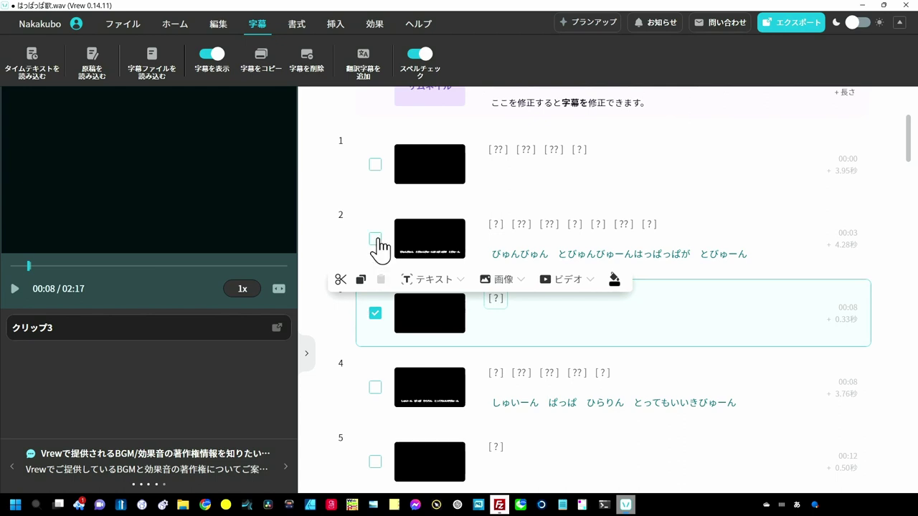
pyautogui.click(375, 241)
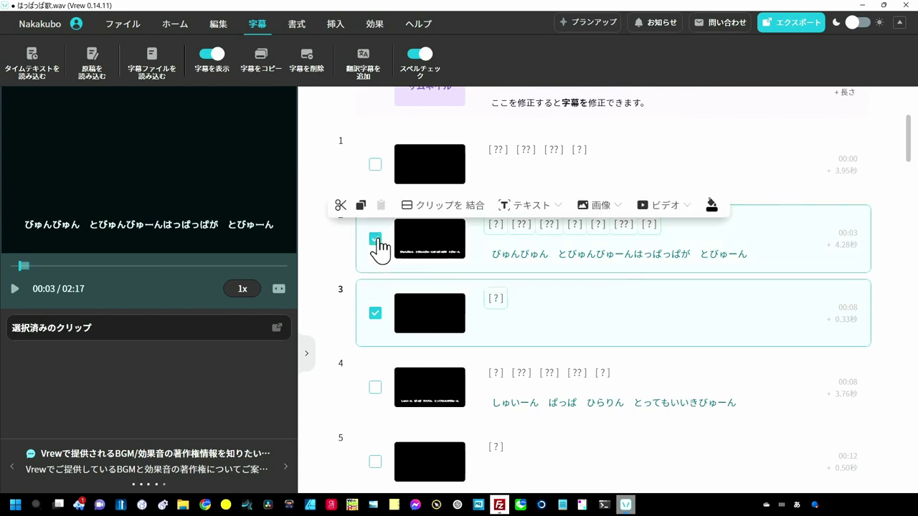
pyautogui.click(432, 208)
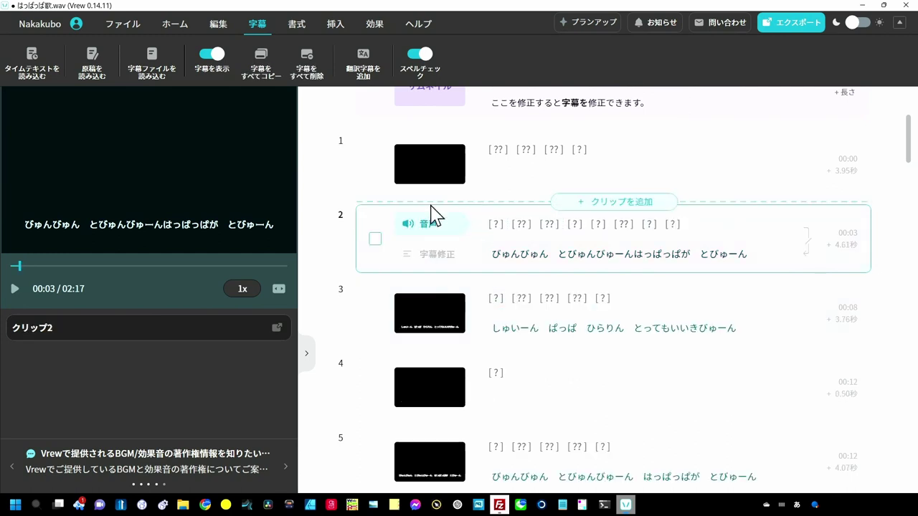
# Step: Merge the following blank clips into their preceding lyric clips, from clip 3 through clip 7
pyautogui.click(375, 316)
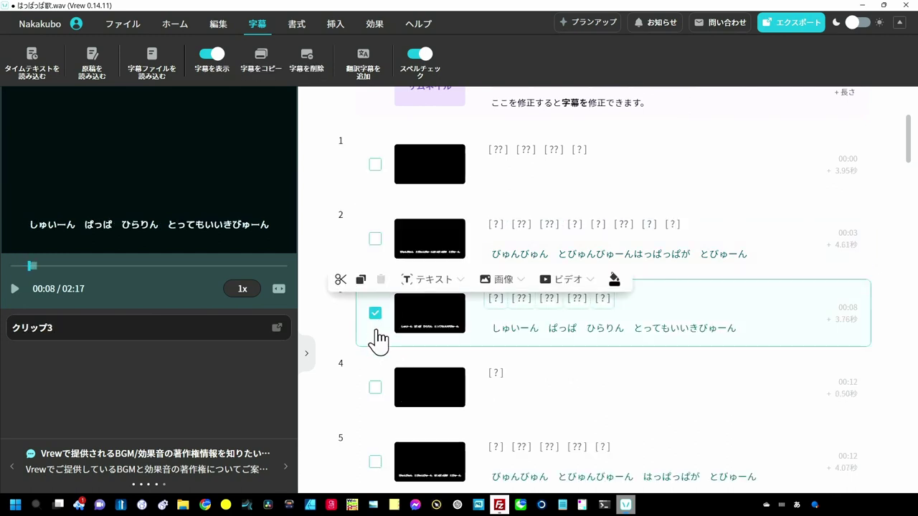
pyautogui.click(375, 388)
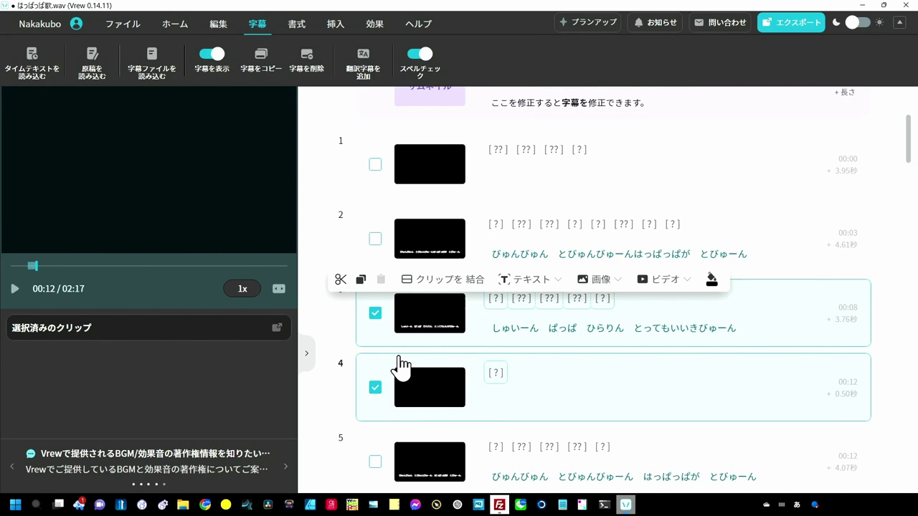
pyautogui.click(451, 282)
pyautogui.scroll(-2, 448, 290)
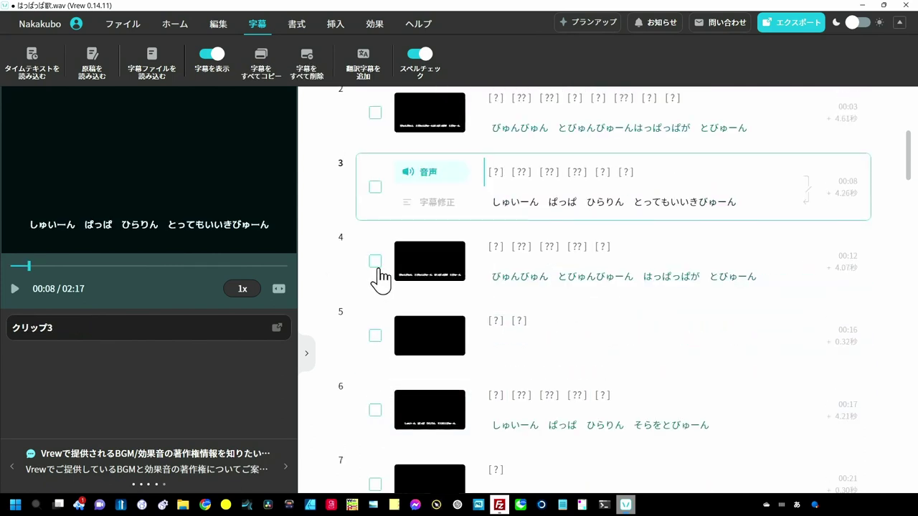
pyautogui.click(375, 263)
pyautogui.click(375, 335)
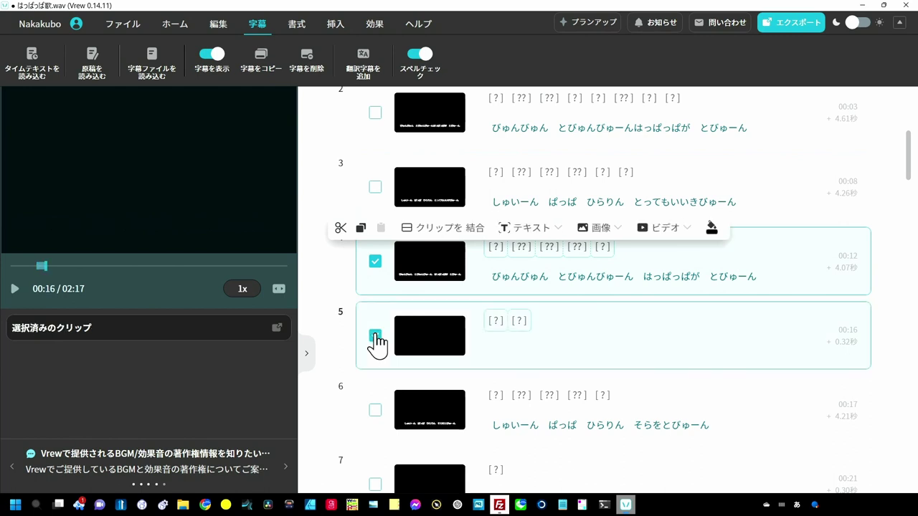
pyautogui.press('BackSpace')
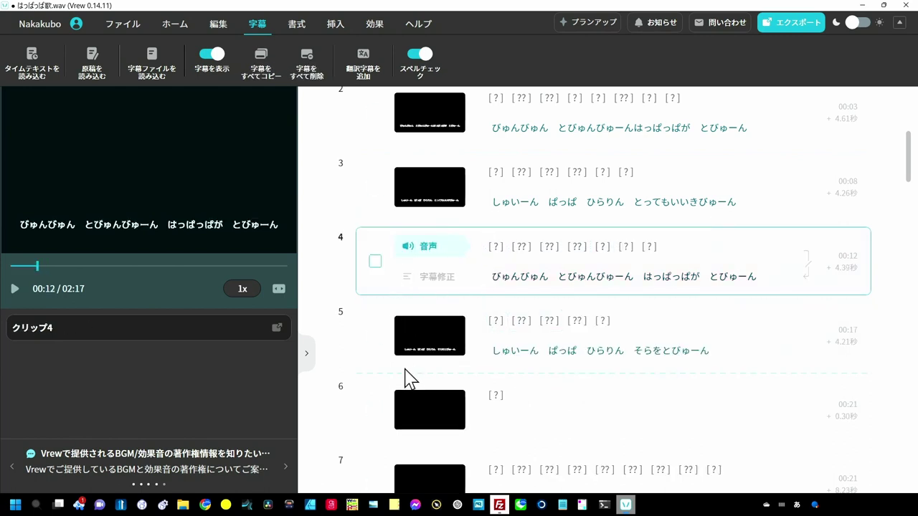
pyautogui.click(375, 337)
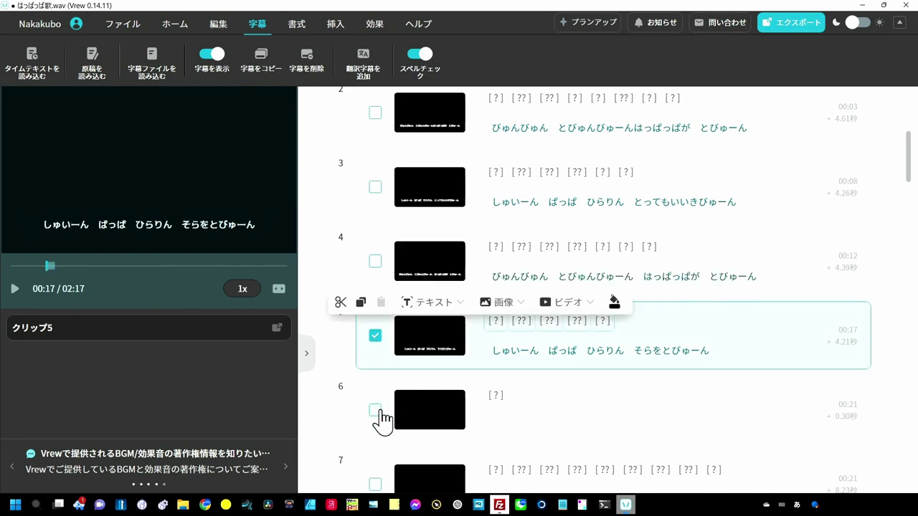
pyautogui.click(376, 413)
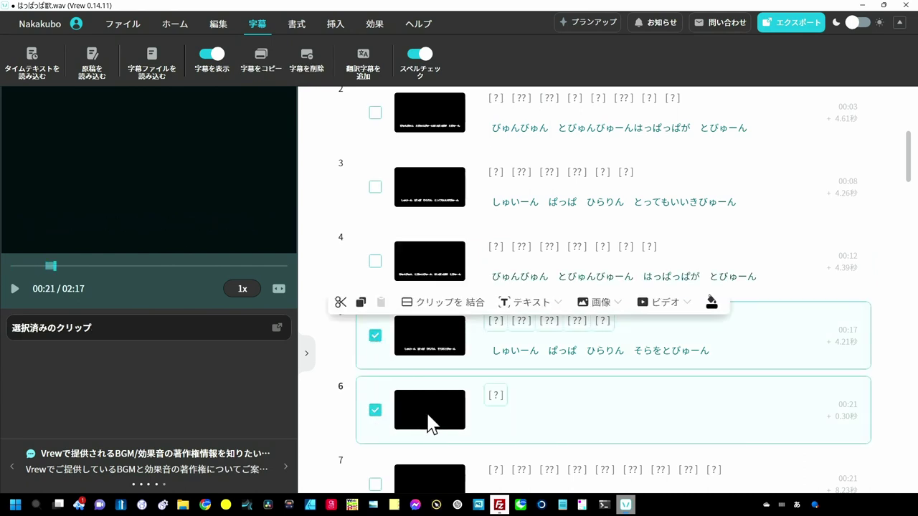
pyautogui.press('BackSpace')
pyautogui.press('Down')
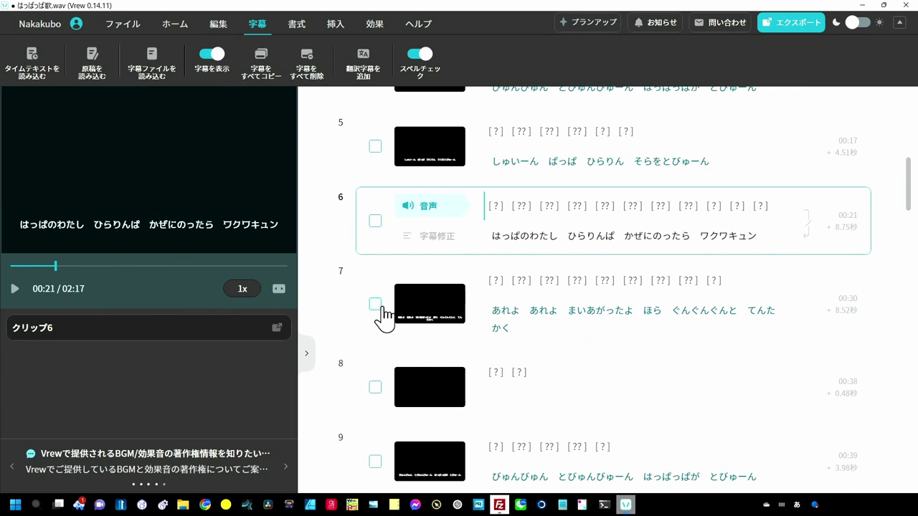
pyautogui.click(381, 307)
pyautogui.click(375, 388)
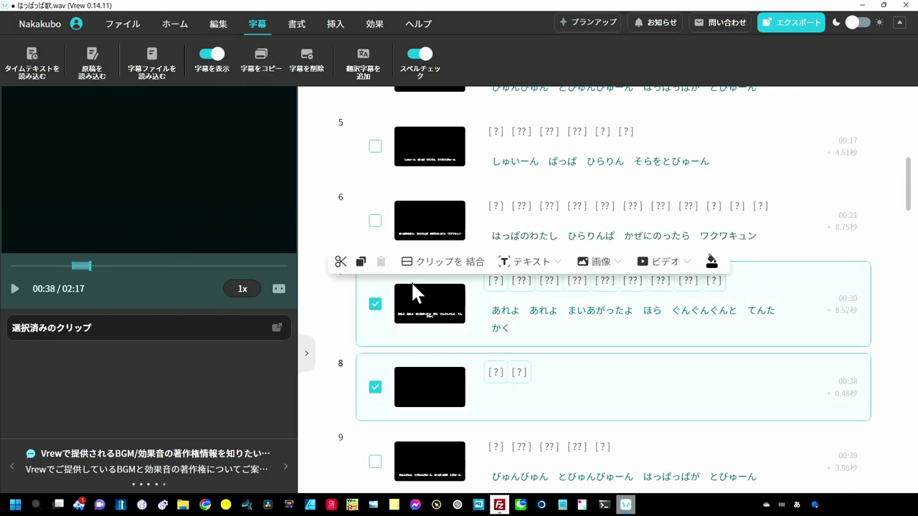
pyautogui.click(439, 267)
# Step: Fold the remaining blank clips further down into lyric clips, ending with clip 17 into clip 16
pyautogui.scroll(-1, 439, 267)
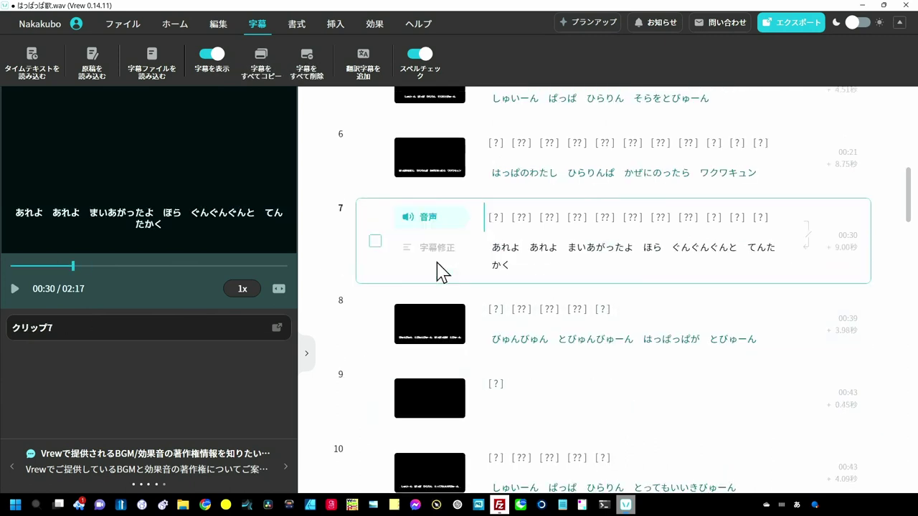
pyautogui.click(375, 324)
pyautogui.click(375, 398)
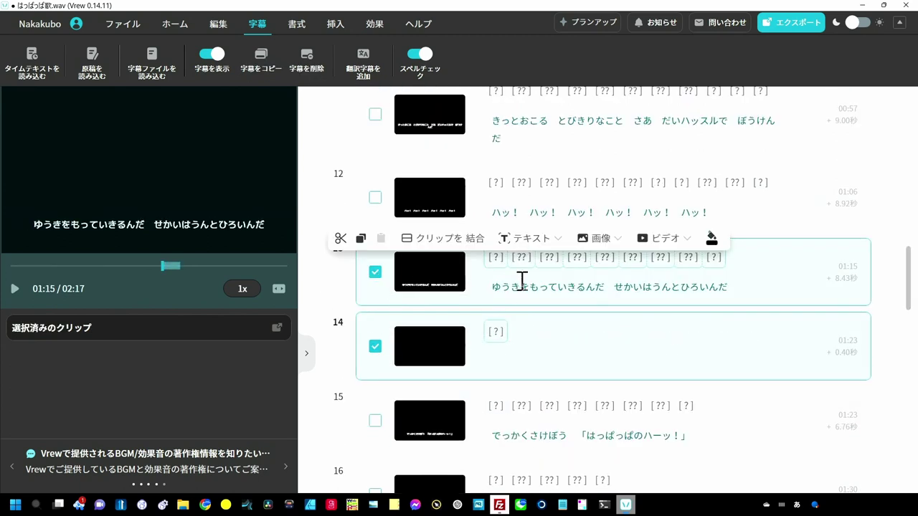
pyautogui.click(464, 239)
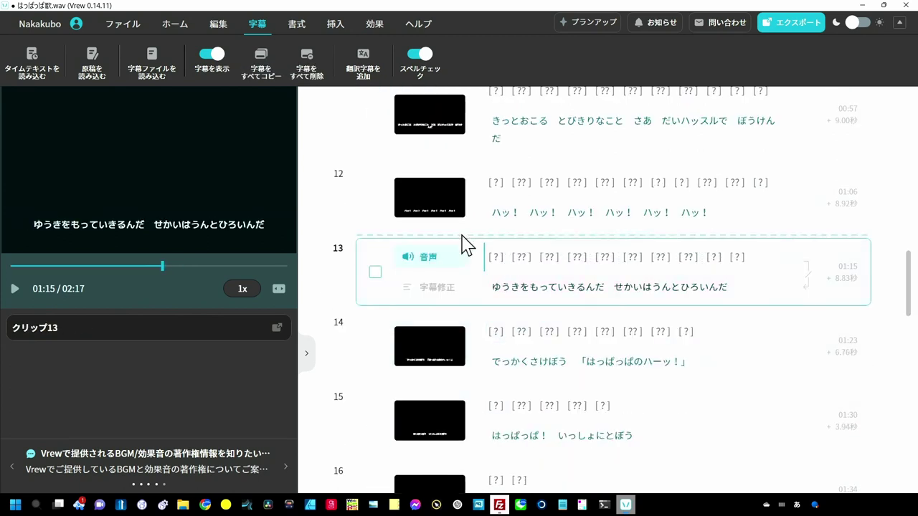
pyautogui.scroll(-2, 447, 264)
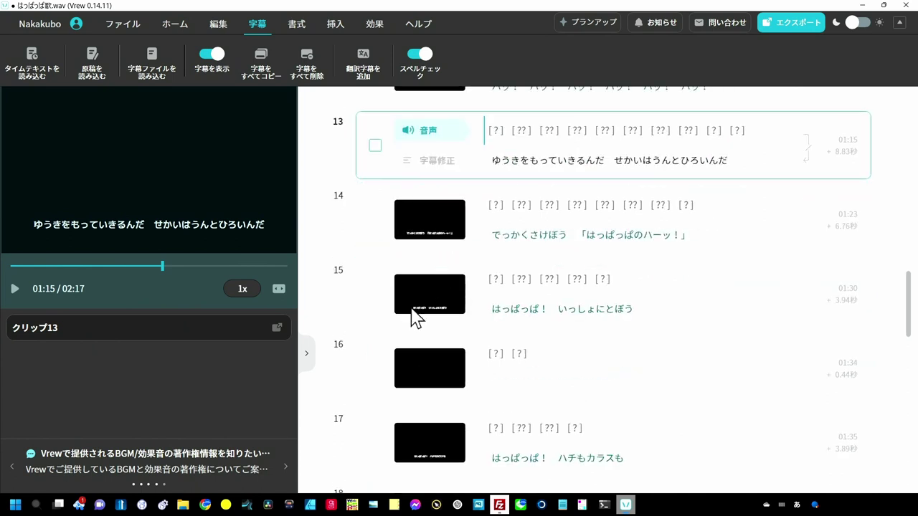
pyautogui.click(376, 310)
pyautogui.click(375, 368)
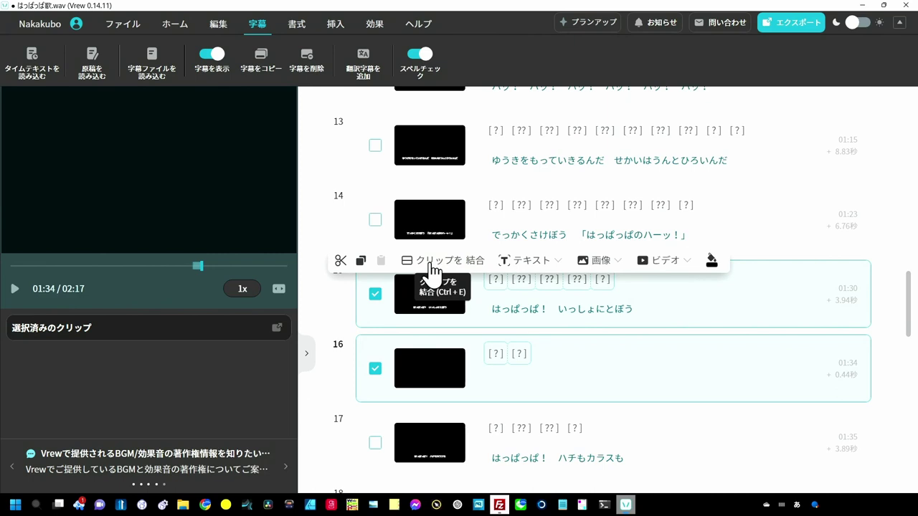
pyautogui.click(432, 266)
pyautogui.scroll(-2, 409, 314)
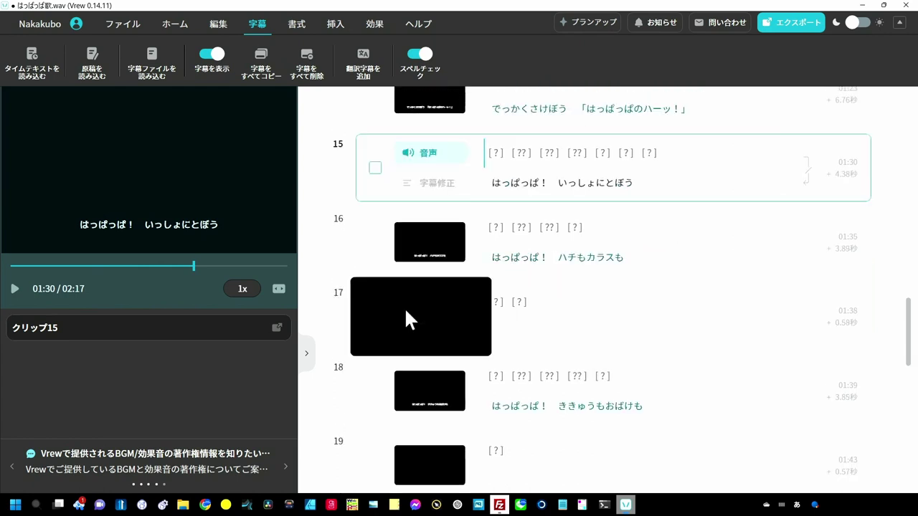
pyautogui.click(375, 243)
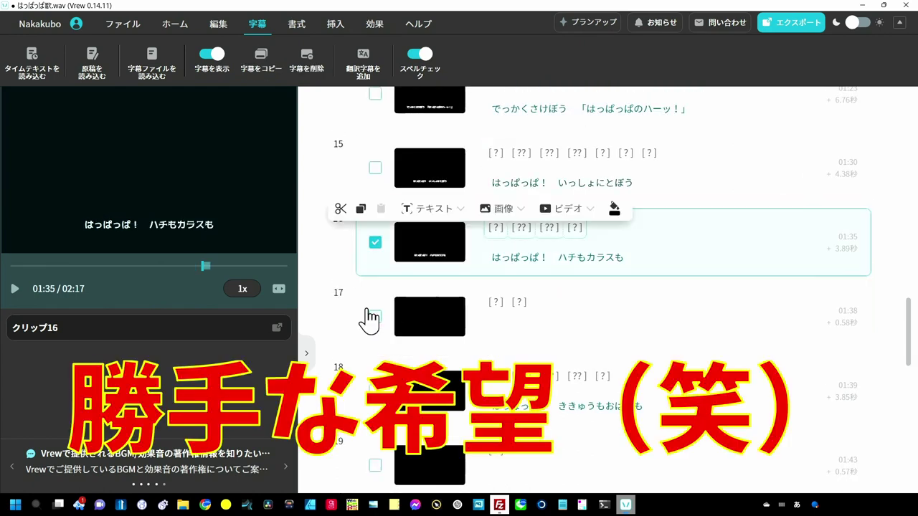
pyautogui.click(374, 316)
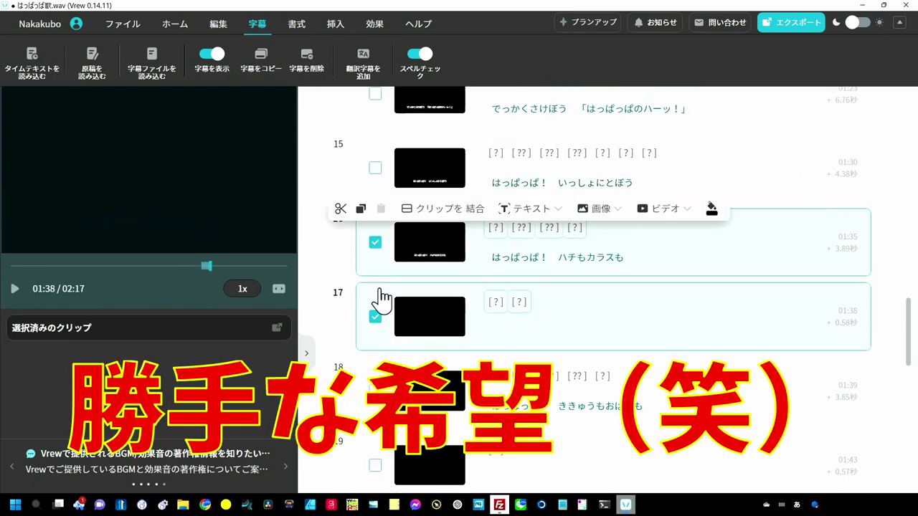
pyautogui.click(439, 215)
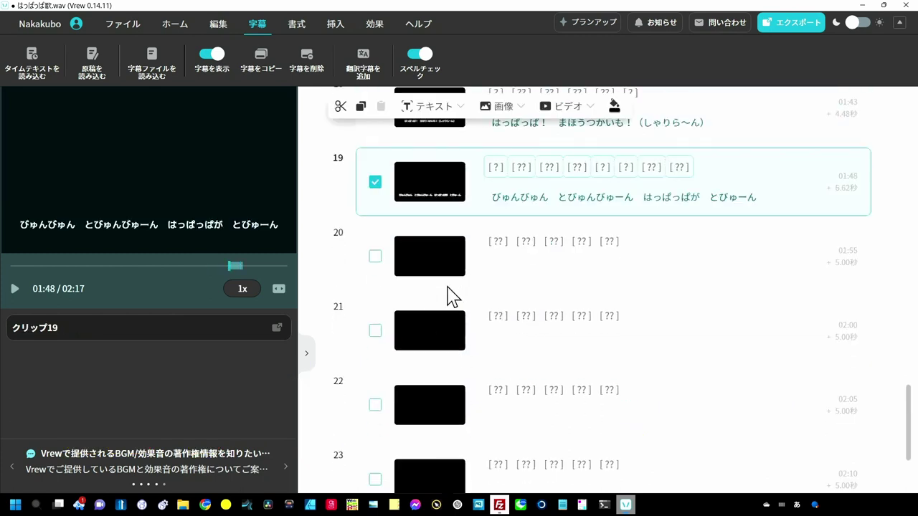
# Step: Select clips 19 through 24 and merge them into a single 29.40-second final lyric clip
pyautogui.scroll(-3, 453, 290)
pyautogui.scroll(2, 454, 290)
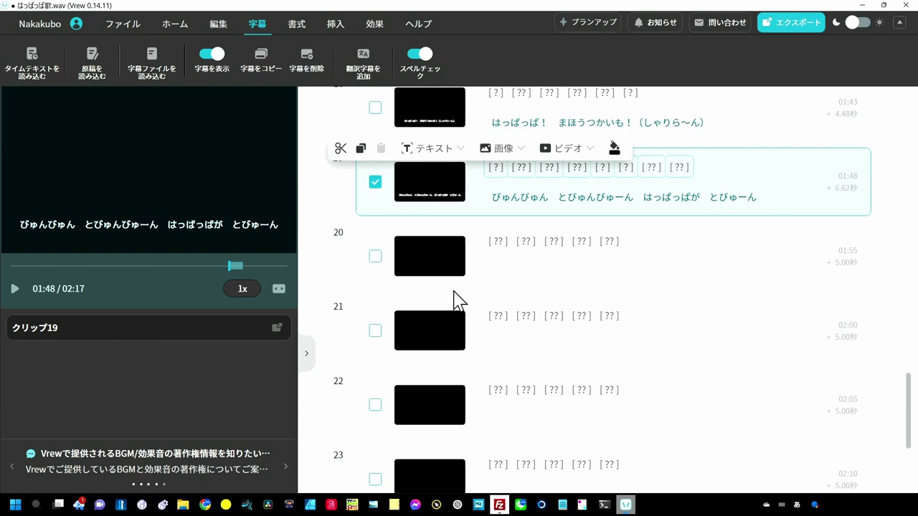
pyautogui.scroll(-2, 445, 312)
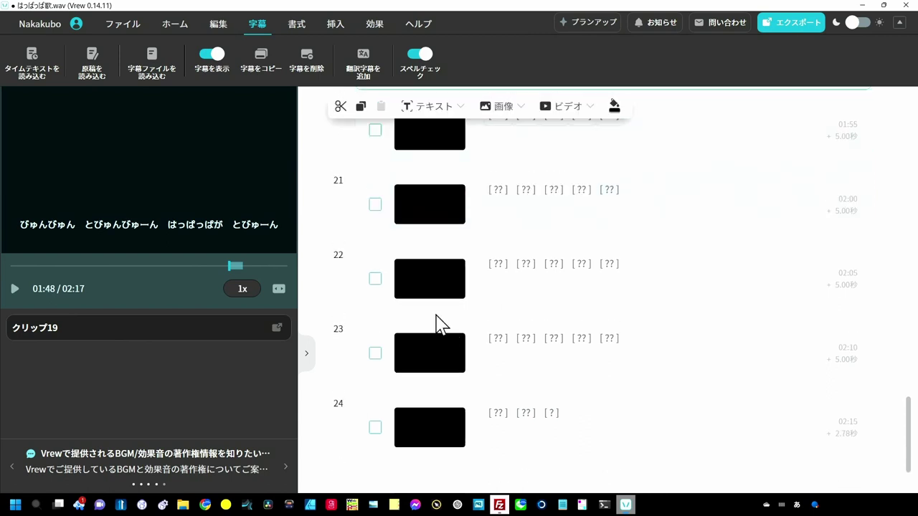
pyautogui.keyDown('shift'); pyautogui.click(375, 429); pyautogui.keyUp('shift')
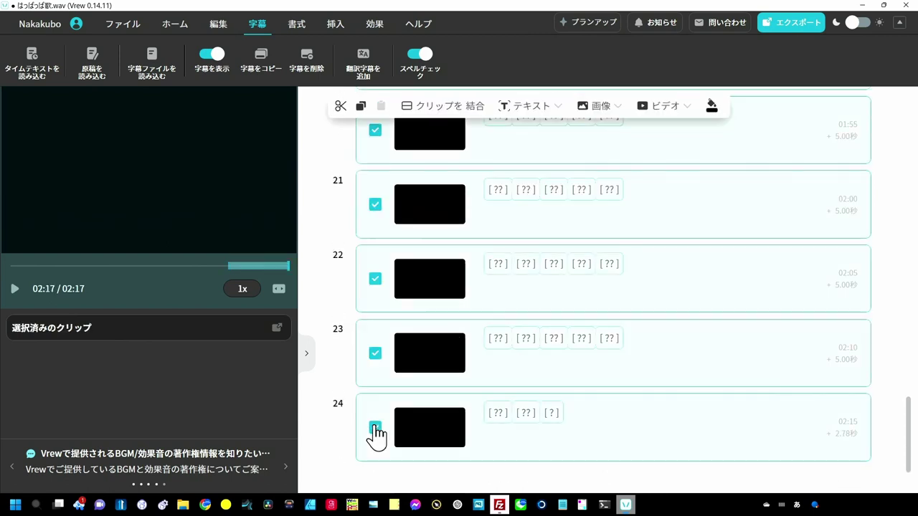
pyautogui.scroll(2, 430, 348)
pyautogui.scroll(2, 430, 346)
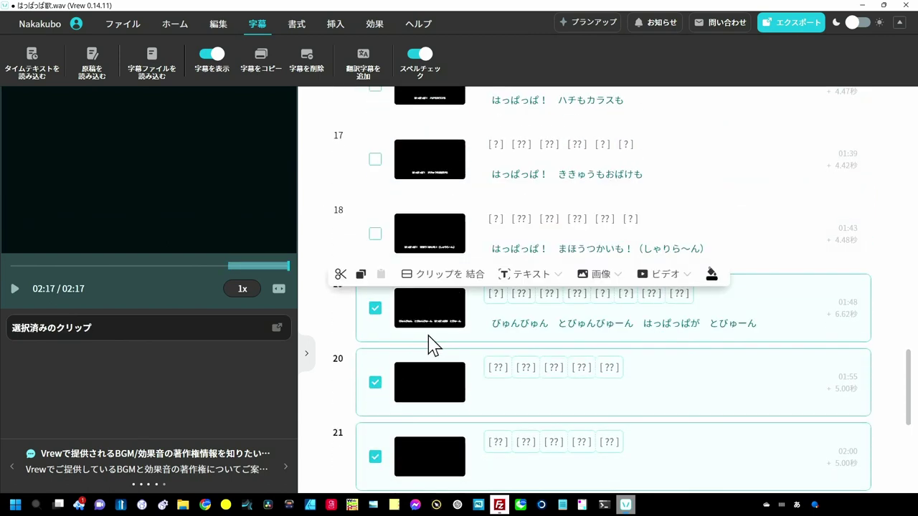
pyautogui.click(450, 276)
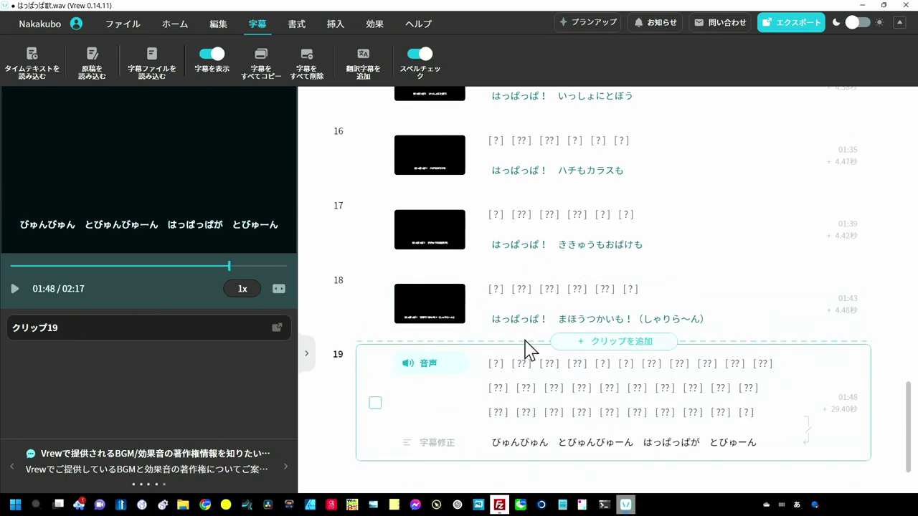
pyautogui.scroll(2, 528, 348)
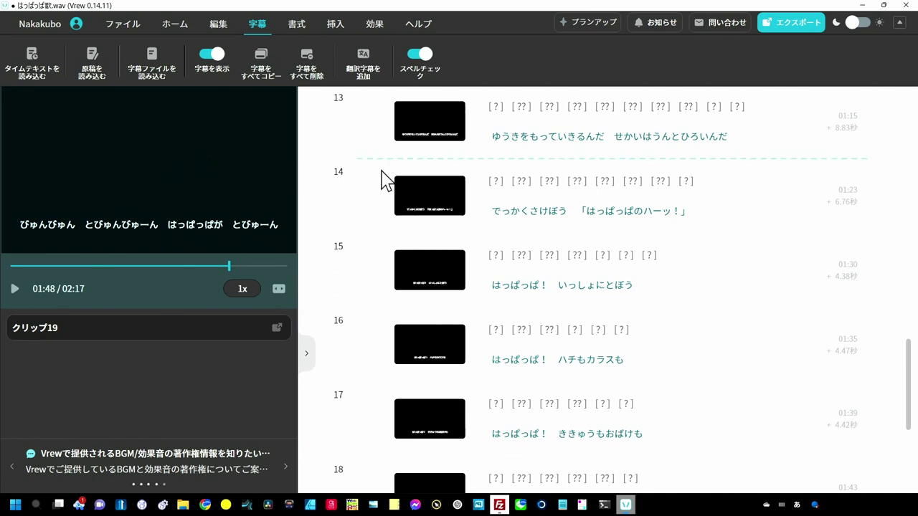
pyautogui.scroll(2, 385, 180)
pyautogui.scroll(2, 370, 187)
pyautogui.scroll(3, 365, 194)
pyautogui.scroll(3, 364, 193)
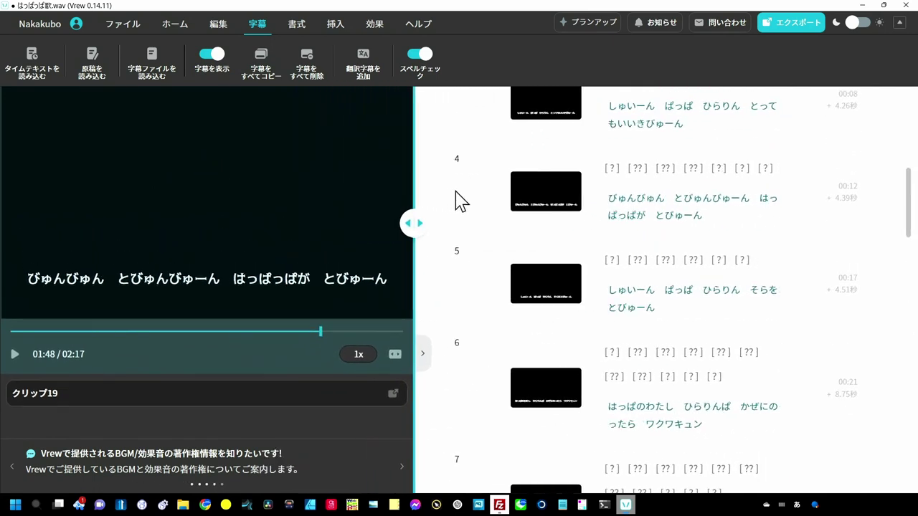
# Step: Enlarge the video preview, then play the song from the beginning to check the lyric timing
pyautogui.moveTo(300, 191); pyautogui.dragTo(431, 201)
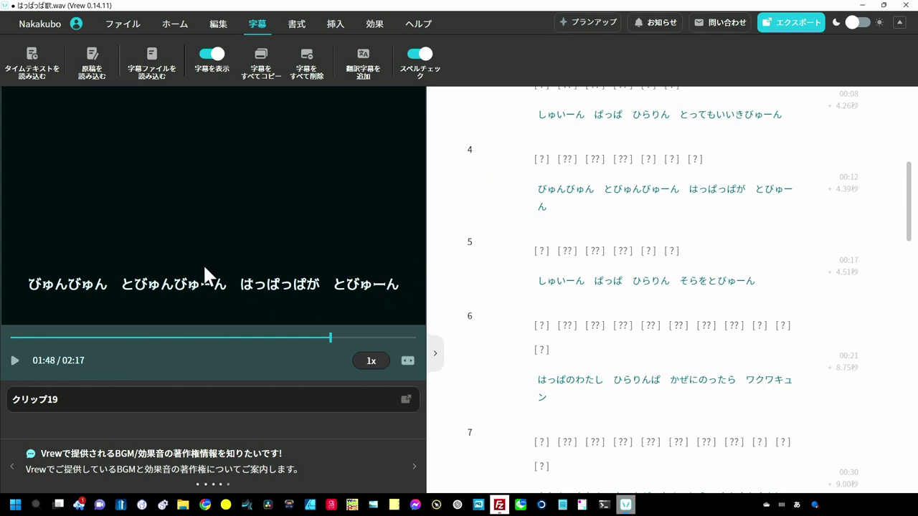
pyautogui.scroll(3, 475, 184)
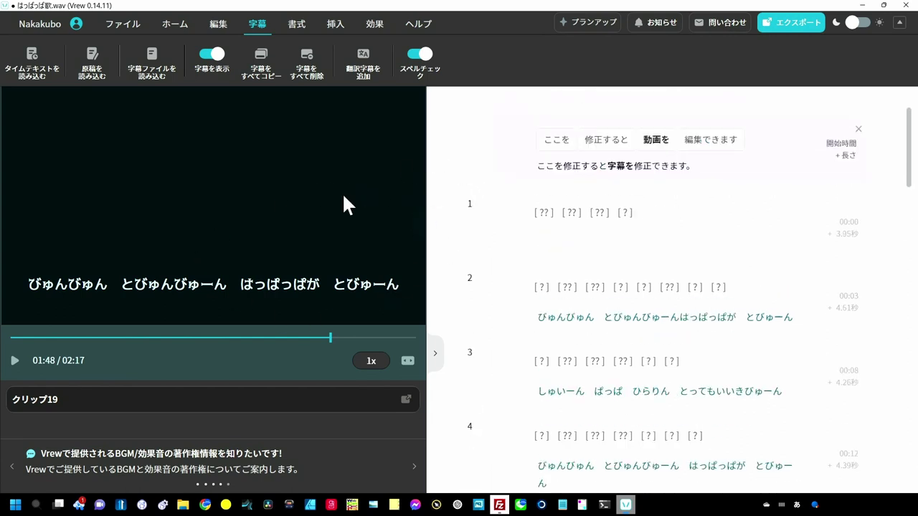
pyautogui.hotkey('ctrl', 'Home')
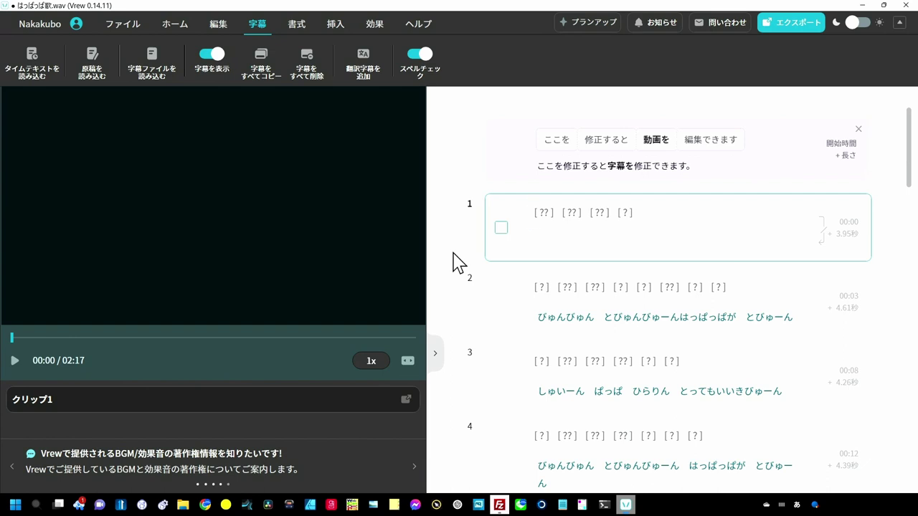
pyautogui.press('Tab')
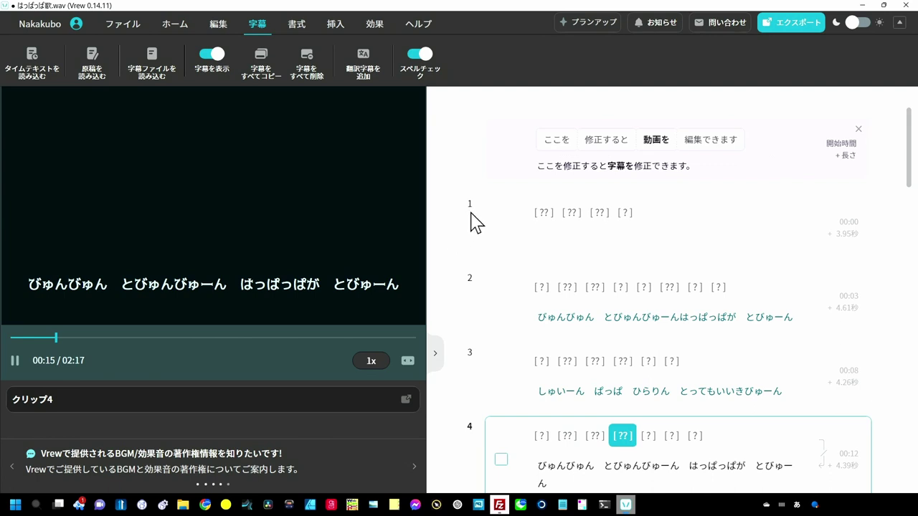
pyautogui.scroll(-1, 473, 222)
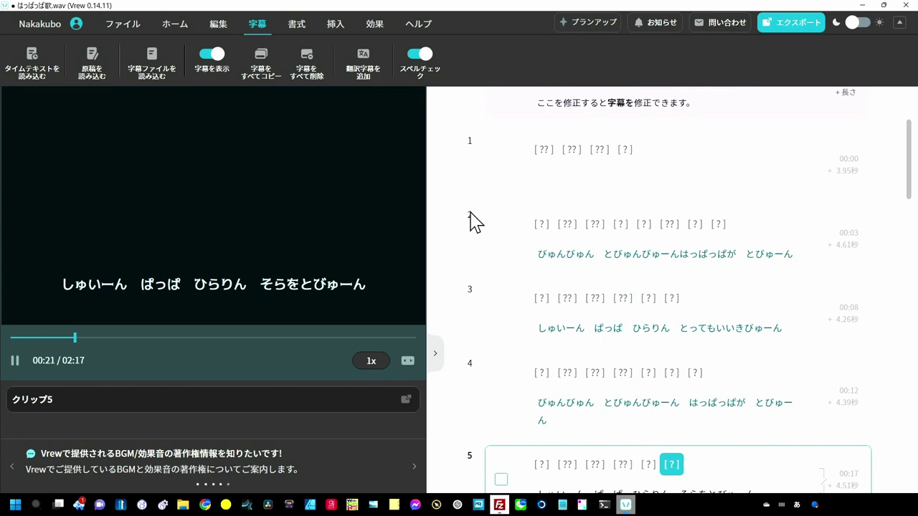
pyautogui.scroll(-1, 473, 222)
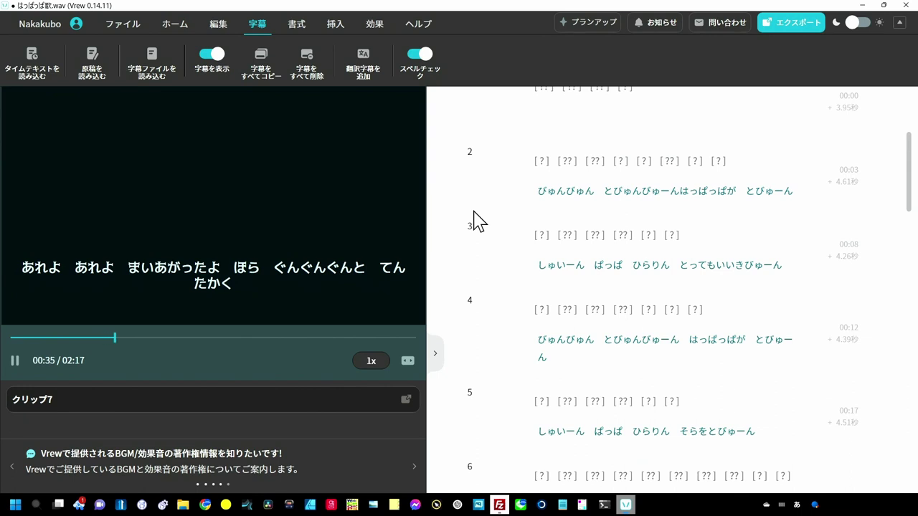
pyautogui.scroll(-1, 488, 210)
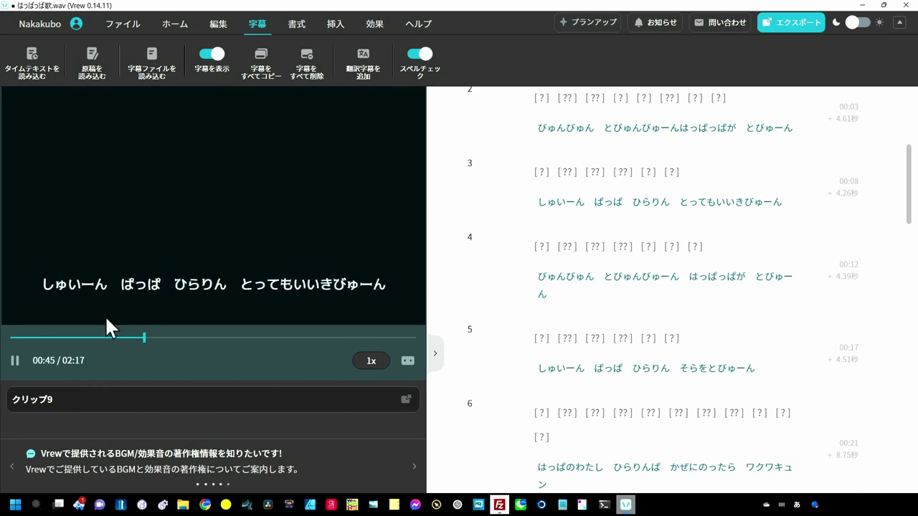
pyautogui.click(17, 360)
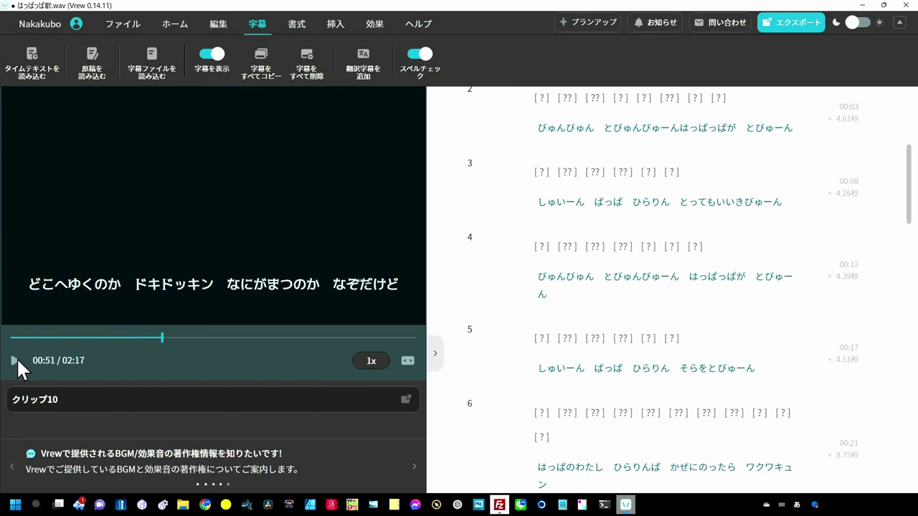
pyautogui.moveTo(501, 265)
pyautogui.scroll(3, 502, 271)
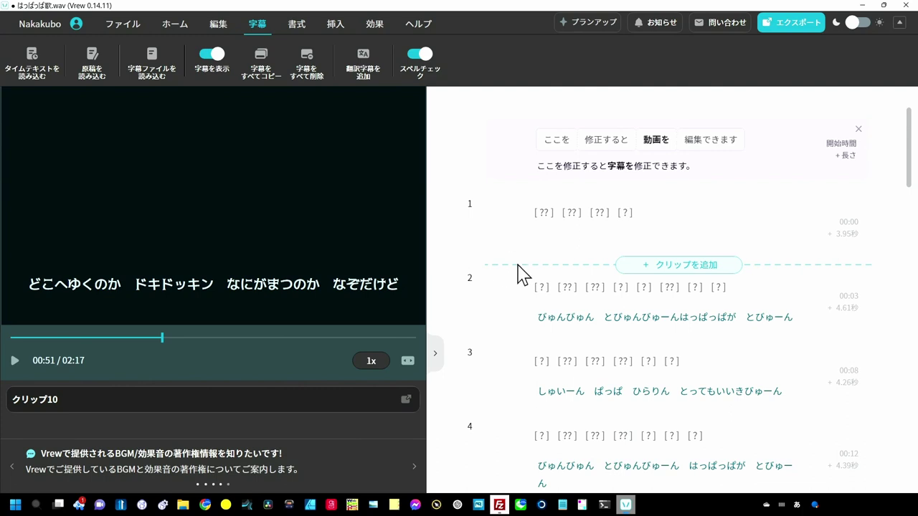
# Step: Insert the yellow sparkles image from the free stock materials onto clip 1
pyautogui.click(334, 24)
pyautogui.click(217, 61)
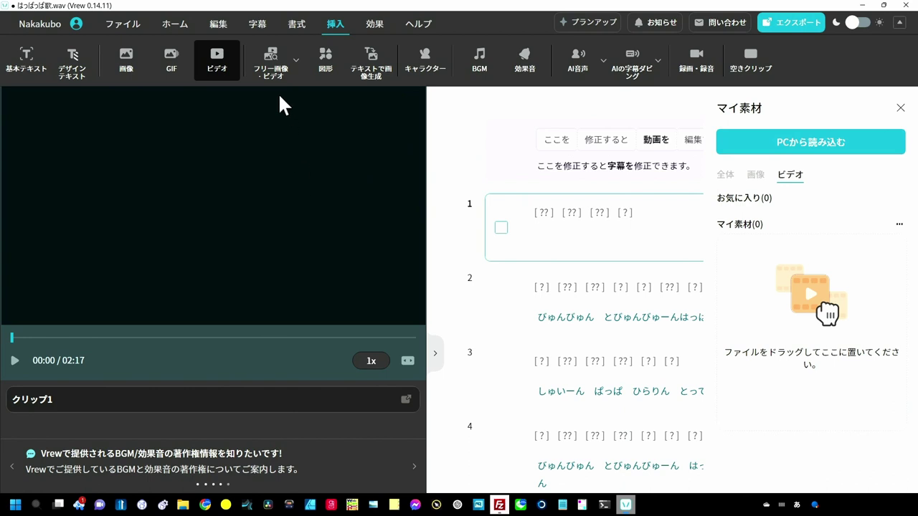
pyautogui.click(271, 71)
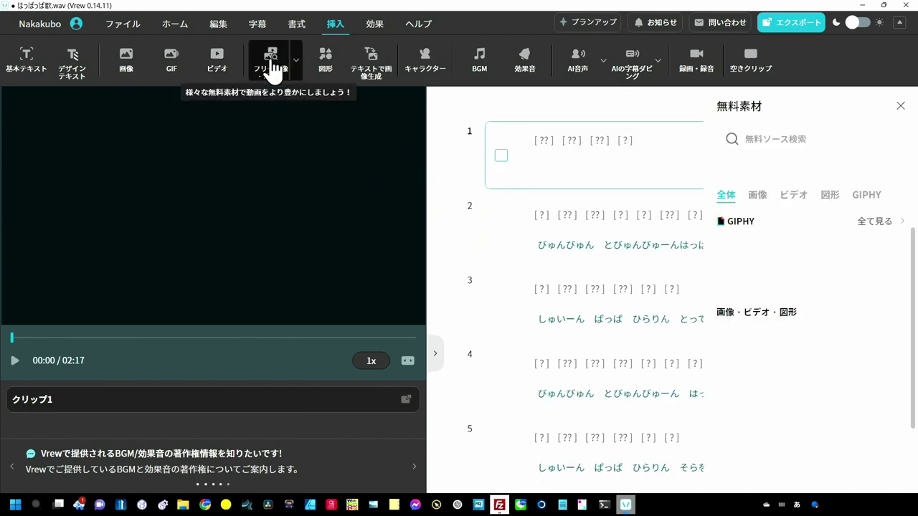
pyautogui.scroll(-2, 764, 262)
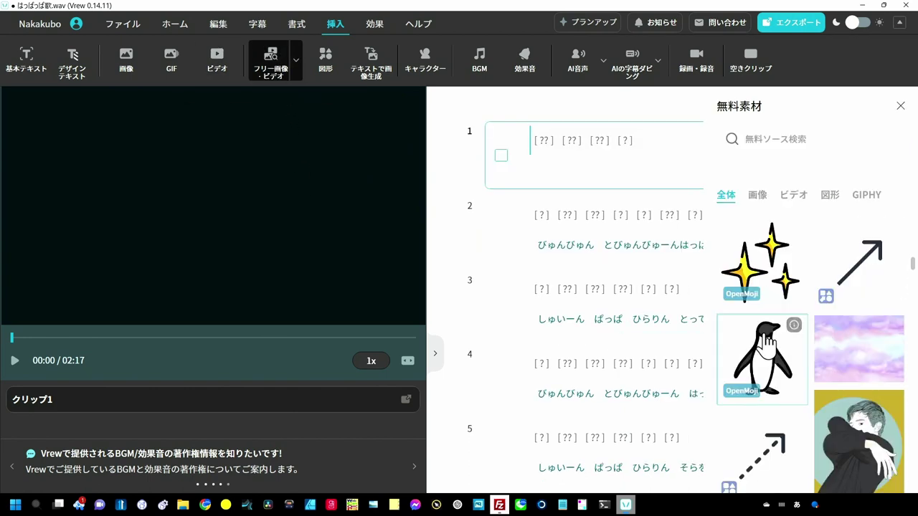
pyautogui.click(764, 264)
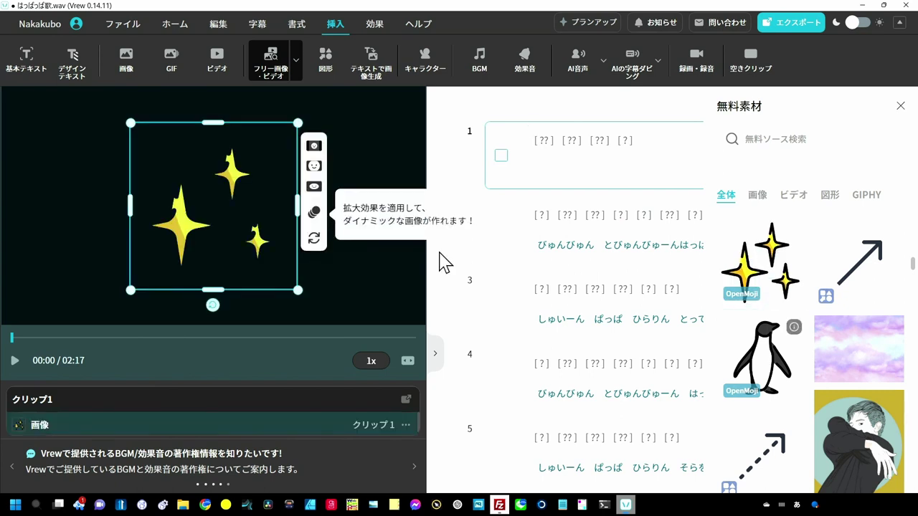
pyautogui.click(522, 254)
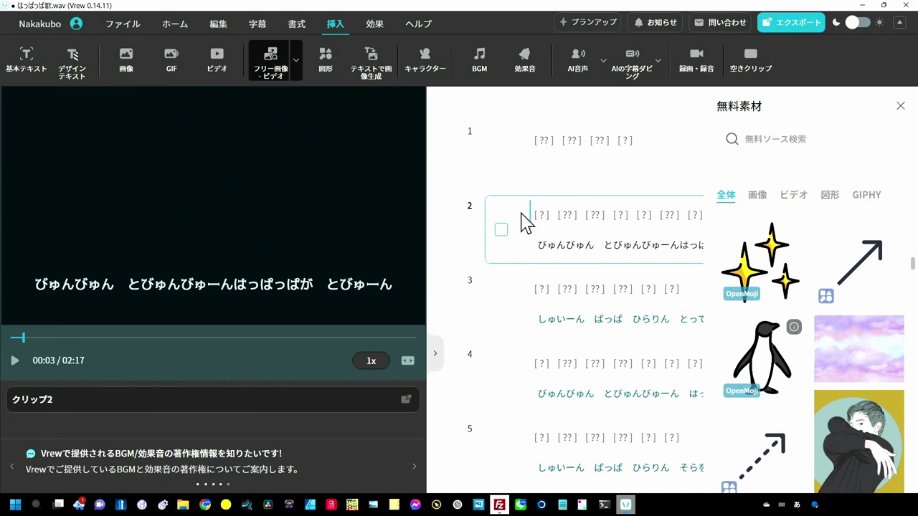
# Step: Auto-insert AI-chosen images into the clips from clip 2, then close the free-materials panel
pyautogui.rightClick(523, 222)
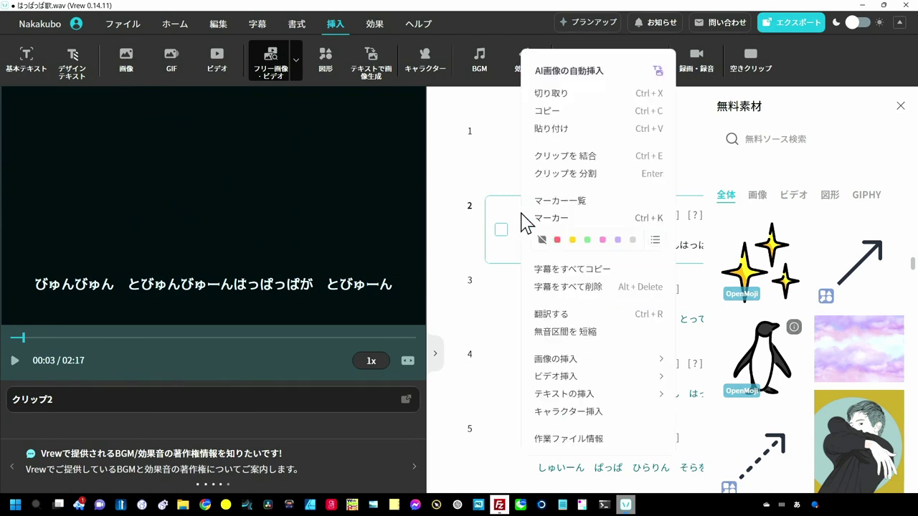
pyautogui.click(593, 72)
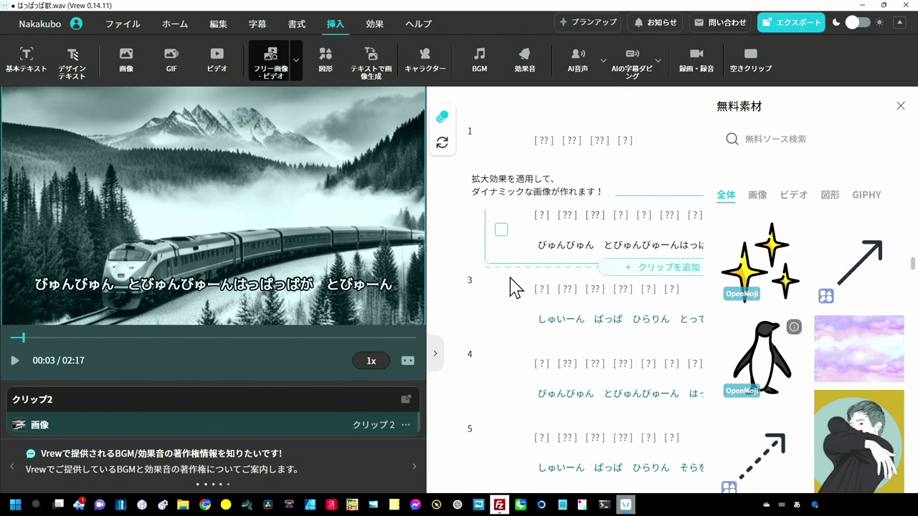
pyautogui.click(522, 327)
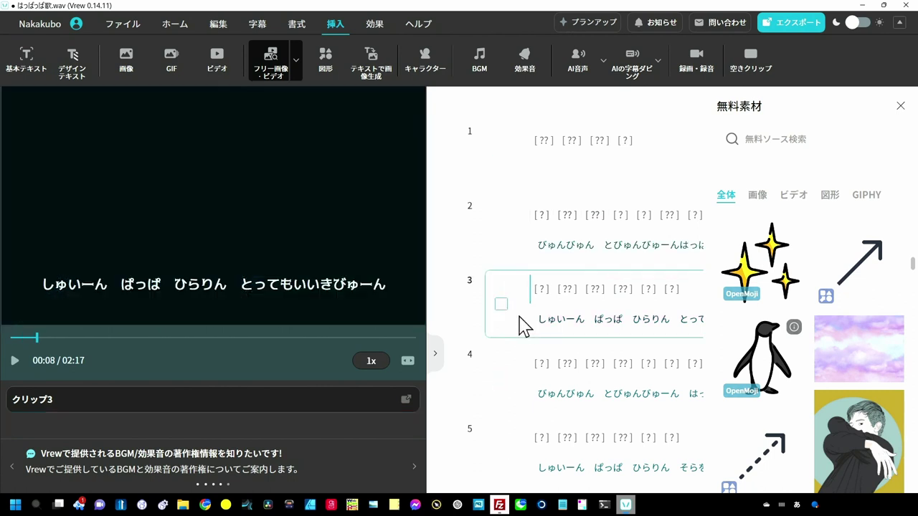
pyautogui.click(901, 108)
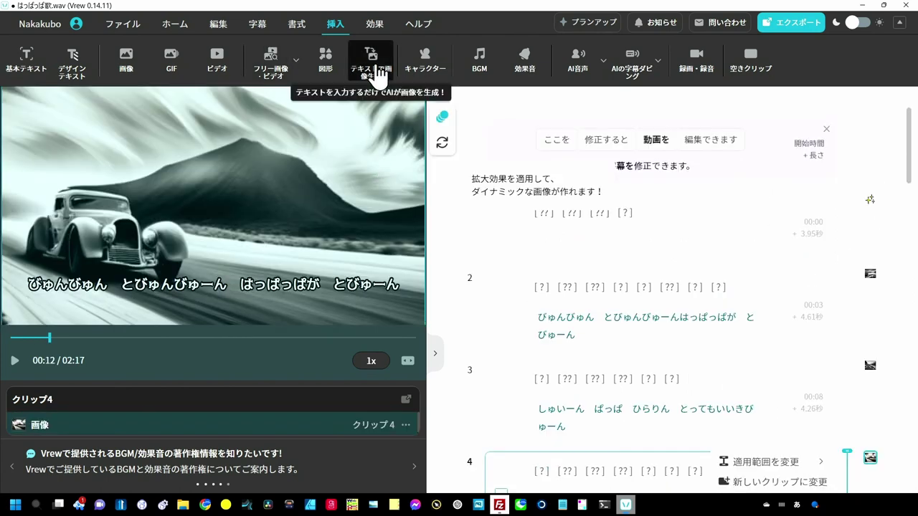
# Step: Search images for 'はっぱ' and insert the green monstera leaf image into clip 4
pyautogui.click(378, 73)
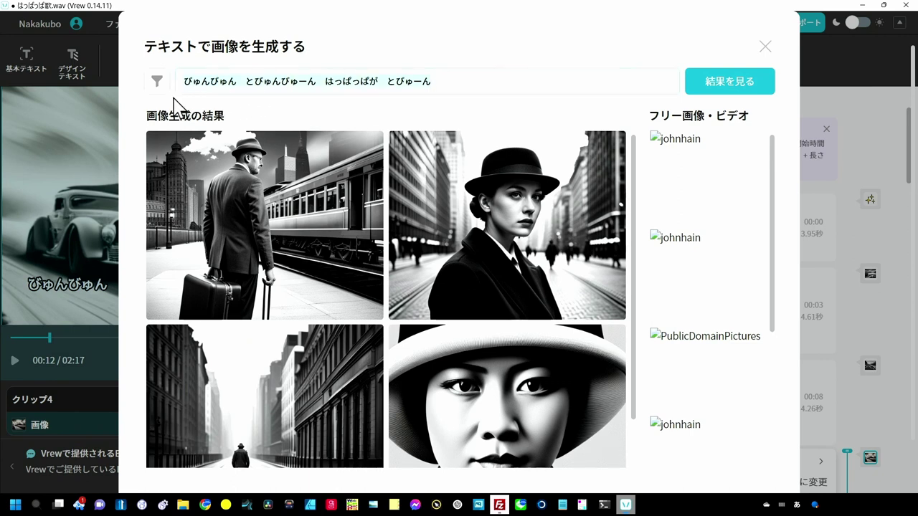
pyautogui.hotkey('ctrl', 'a')
pyautogui.write('happ')
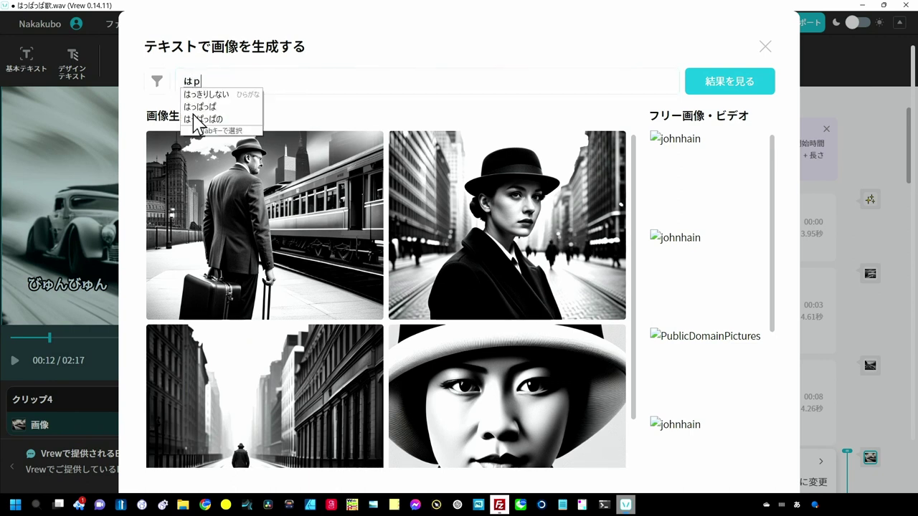
pyautogui.write('a')
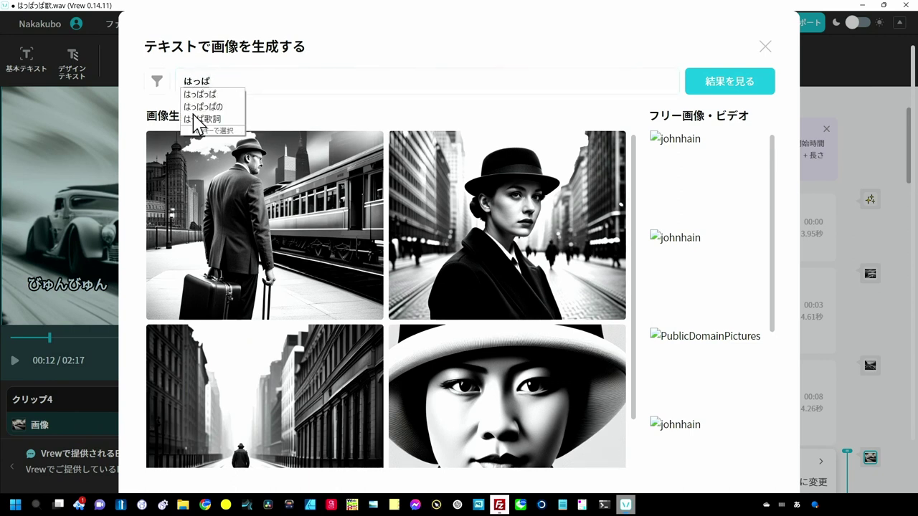
pyautogui.press('Return')
pyautogui.click(729, 82)
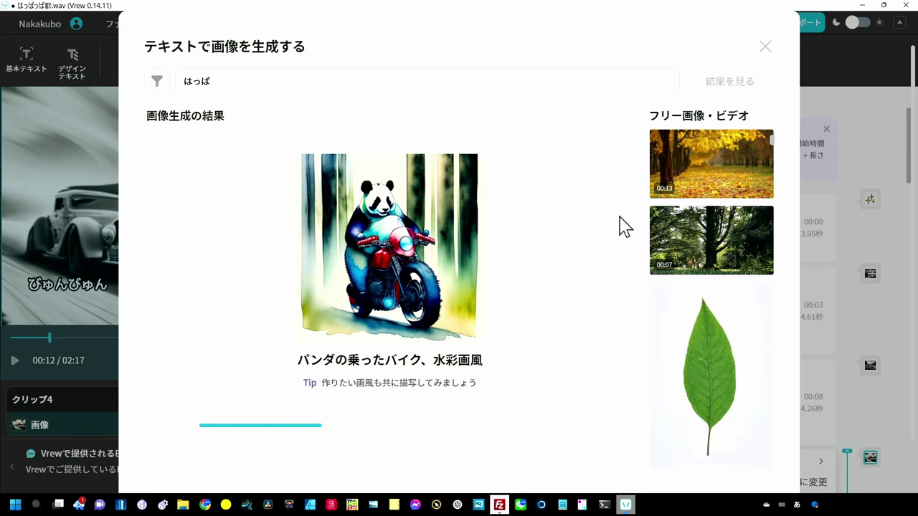
pyautogui.scroll(-1, 566, 256)
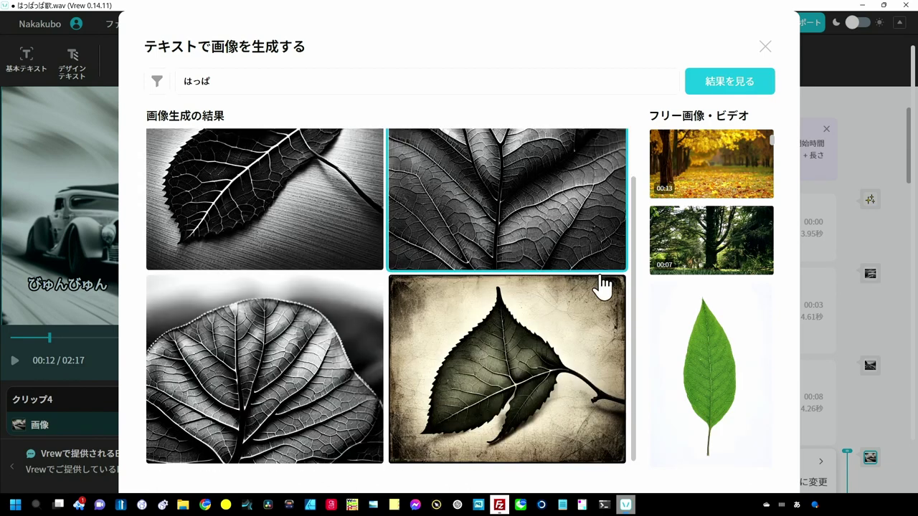
pyautogui.scroll(-3, 690, 334)
pyautogui.scroll(-2, 693, 328)
pyautogui.click(722, 240)
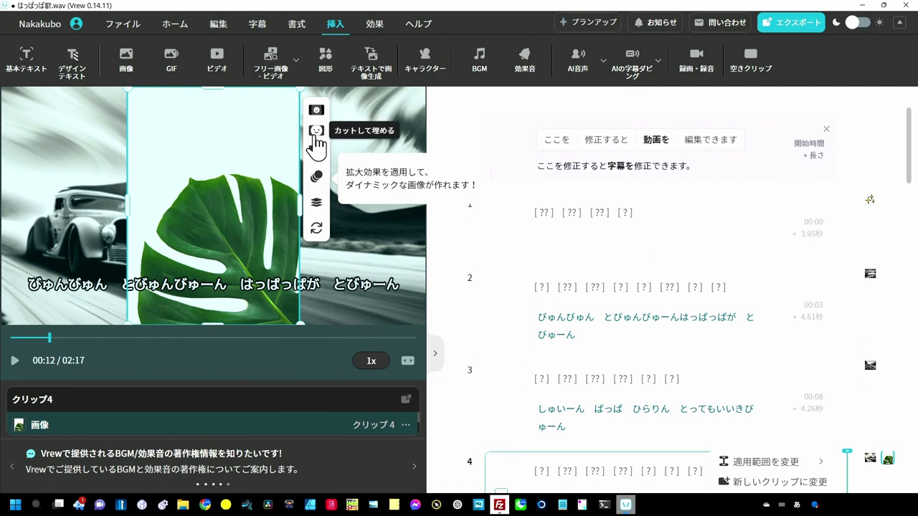
# Step: Crop the monstera leaf image so it fills clip 4's whole frame, then review the clip list
pyautogui.click(316, 133)
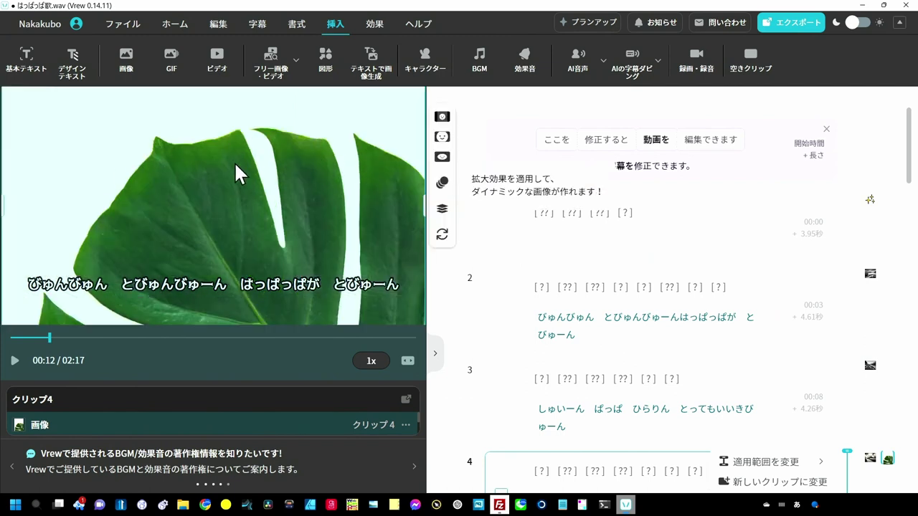
pyautogui.scroll(-10, 533, 268)
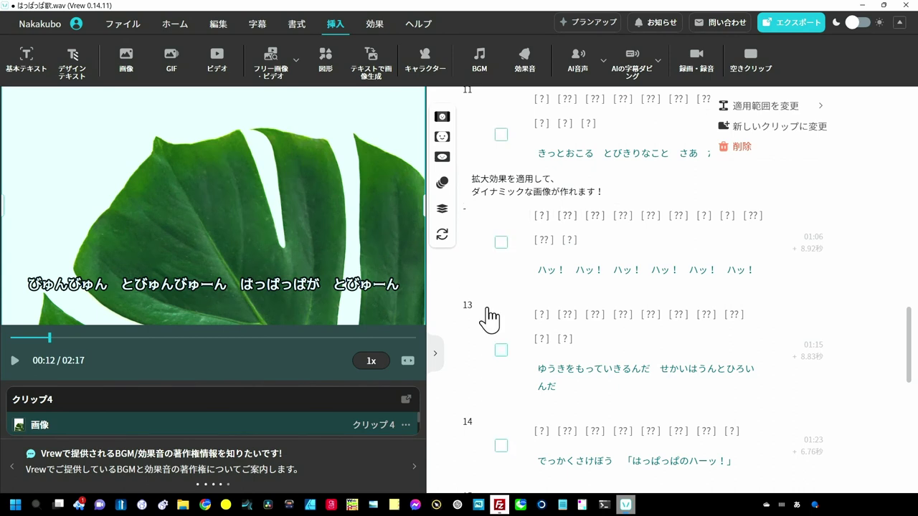
pyautogui.scroll(5, 487, 310)
pyautogui.scroll(3, 487, 310)
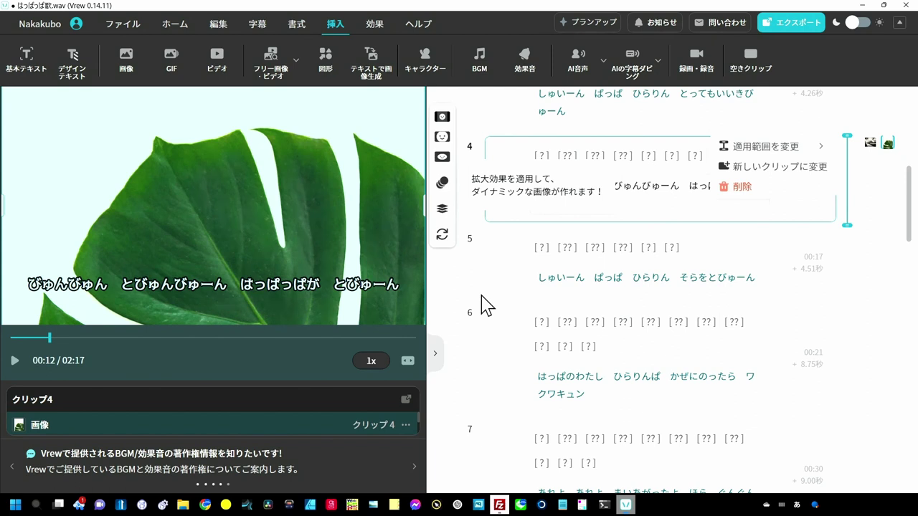
# Step: Launch DaVinci Resolve, open Untitled Project 1, and drop はっぱっぱ歌.wav onto track A1
pyautogui.click(268, 506)
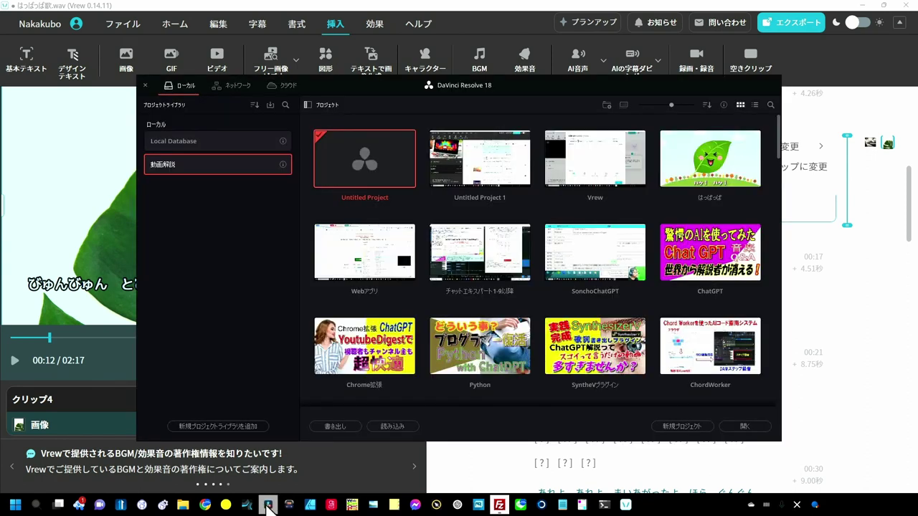
pyautogui.doubleClick(480, 158)
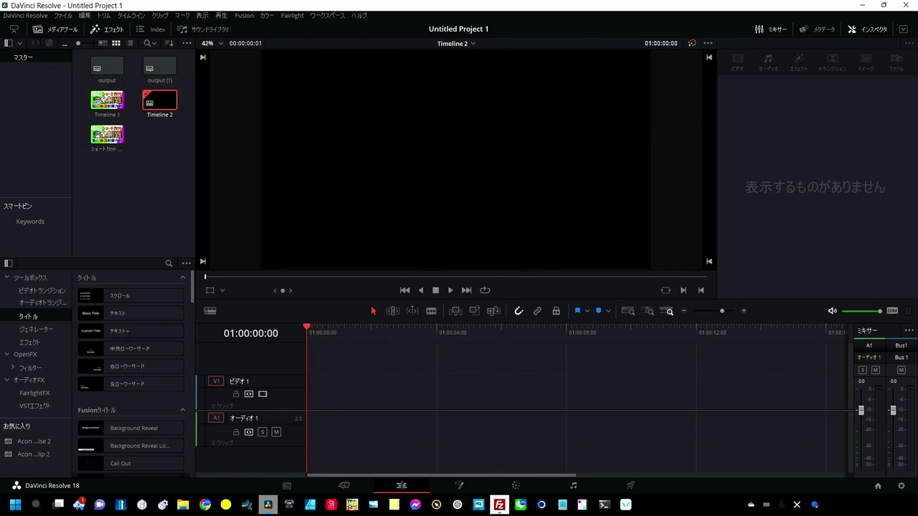
pyautogui.press('super+e')
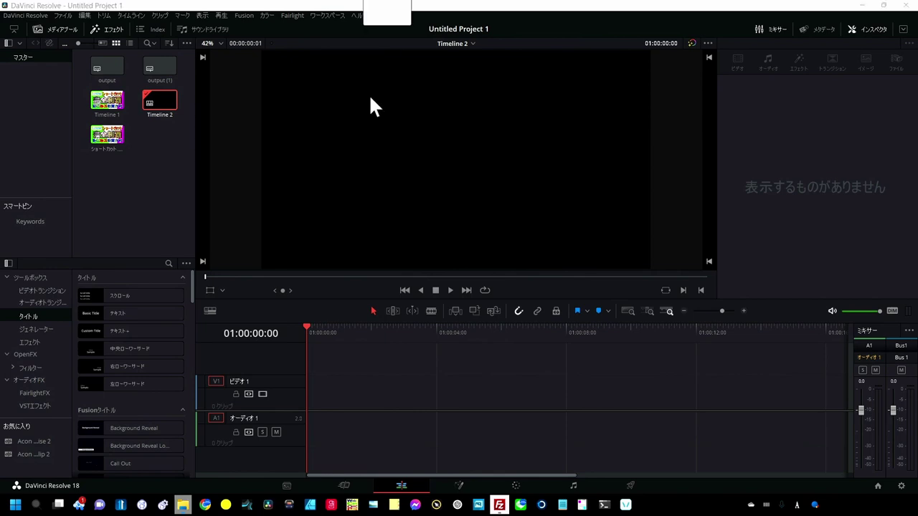
pyautogui.moveTo(369, 102); pyautogui.dragTo(339, 391)
pyautogui.moveTo(358, 439); pyautogui.dragTo(334, 445)
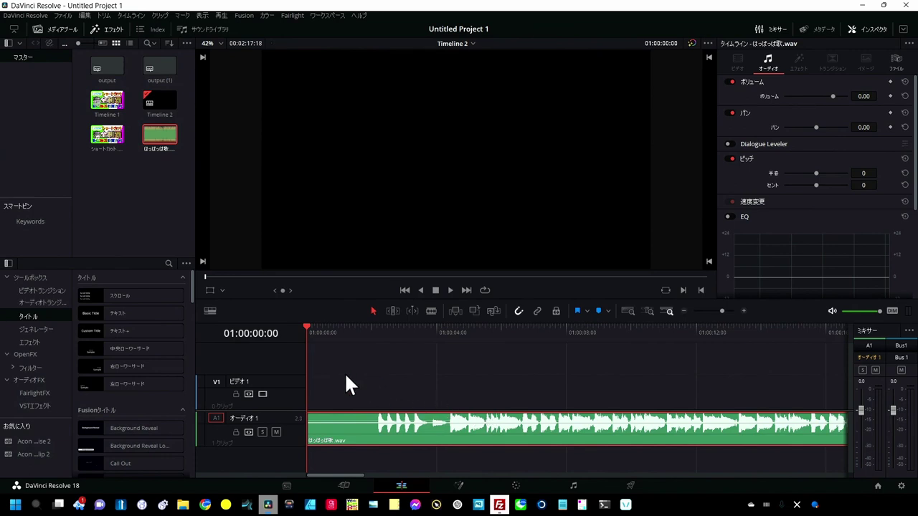
# Step: Add subtitle track 字幕 1 to the timeline and import output (4).srt into the Media Pool
pyautogui.rightClick(278, 358)
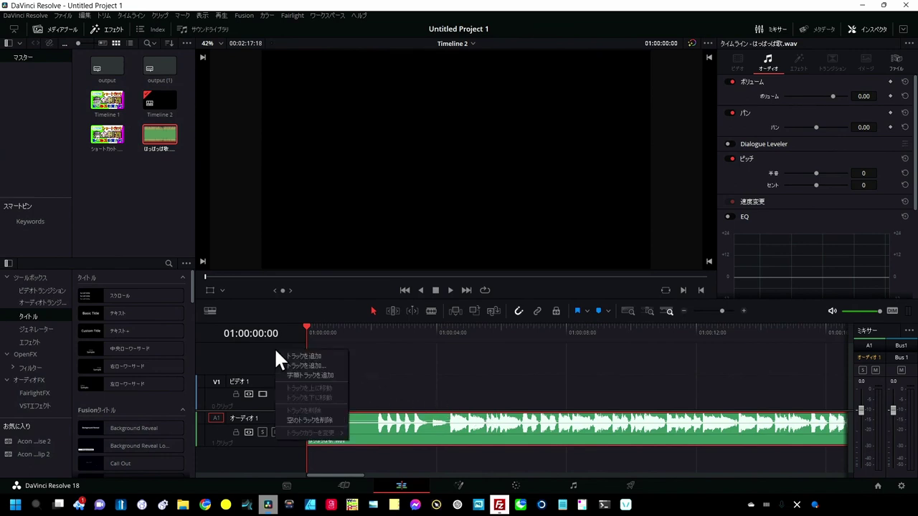
pyautogui.click(296, 375)
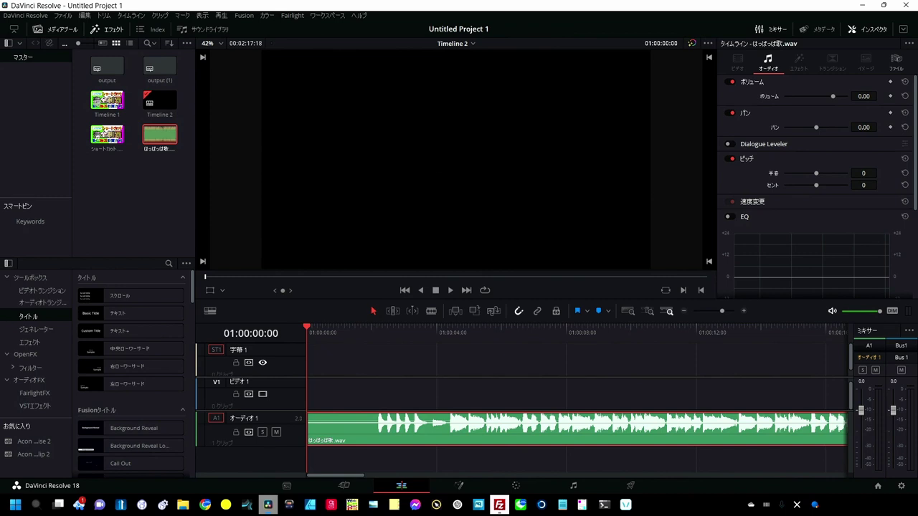
pyautogui.hotkey('alt', 'Tab')
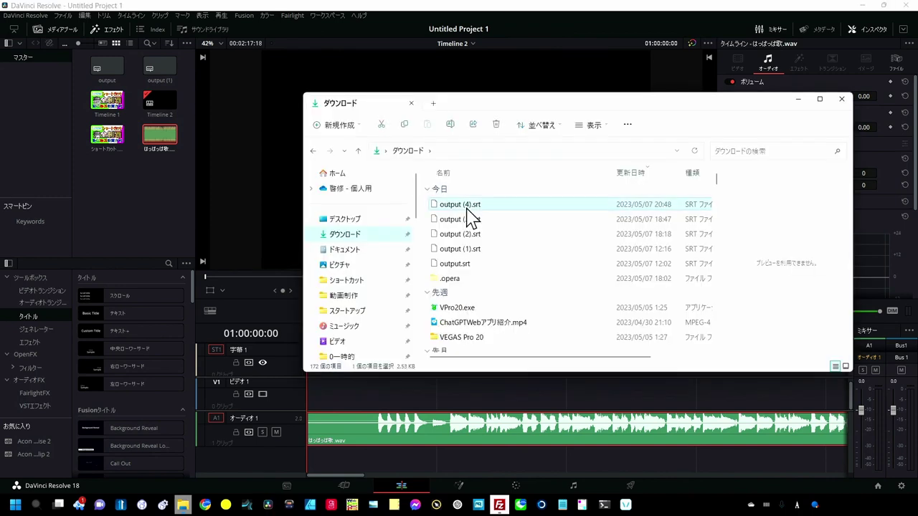
pyautogui.moveTo(479, 212); pyautogui.dragTo(140, 178)
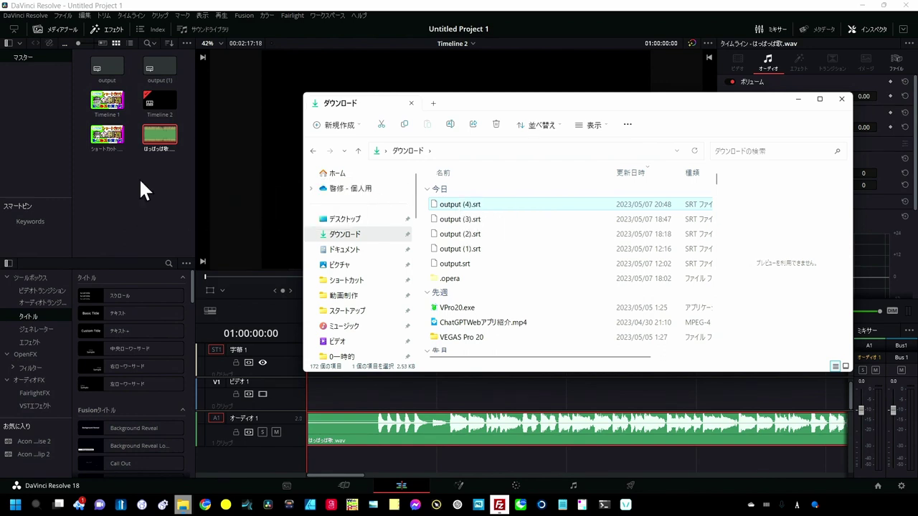
pyautogui.click(115, 104)
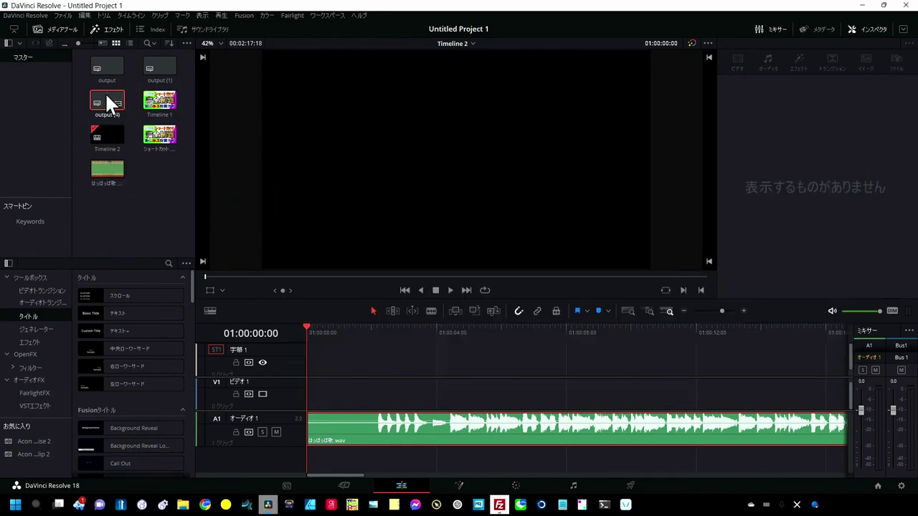
# Step: Place the output (4) subtitles on 字幕 1 starting at 01:00:04:07, then play to check
pyautogui.moveTo(112, 108)
pyautogui.mouseDown()
pyautogui.moveTo(323, 335)
pyautogui.moveTo(328, 368)
pyautogui.mouseUp()
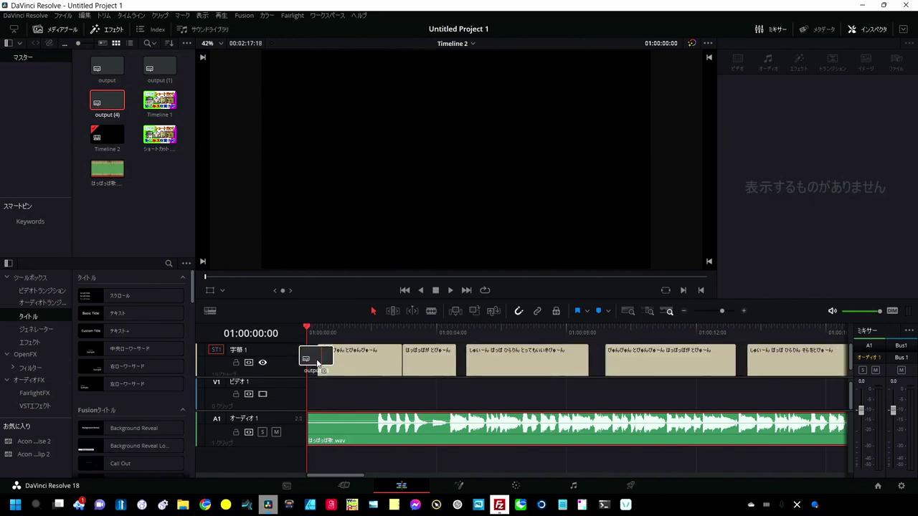
pyautogui.moveTo(328, 368)
pyautogui.mouseDown()
pyautogui.moveTo(356, 362)
pyautogui.moveTo(354, 354)
pyautogui.mouseUp()
pyautogui.moveTo(354, 355); pyautogui.dragTo(436, 373)
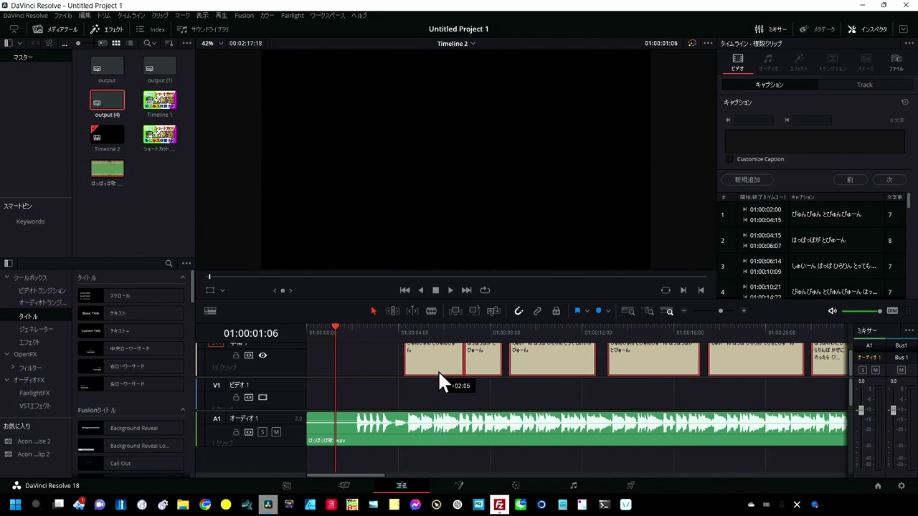
pyautogui.moveTo(436, 370); pyautogui.dragTo(437, 370)
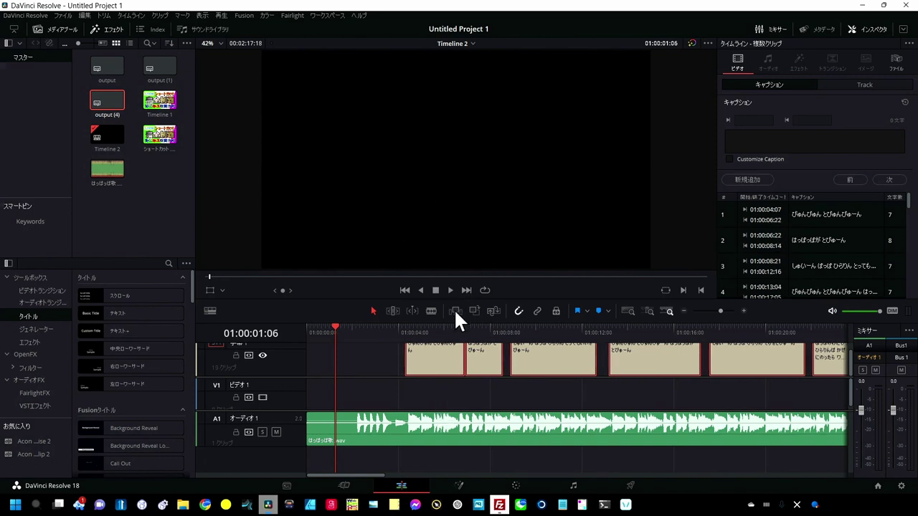
pyautogui.click(357, 327)
pyautogui.press('space')
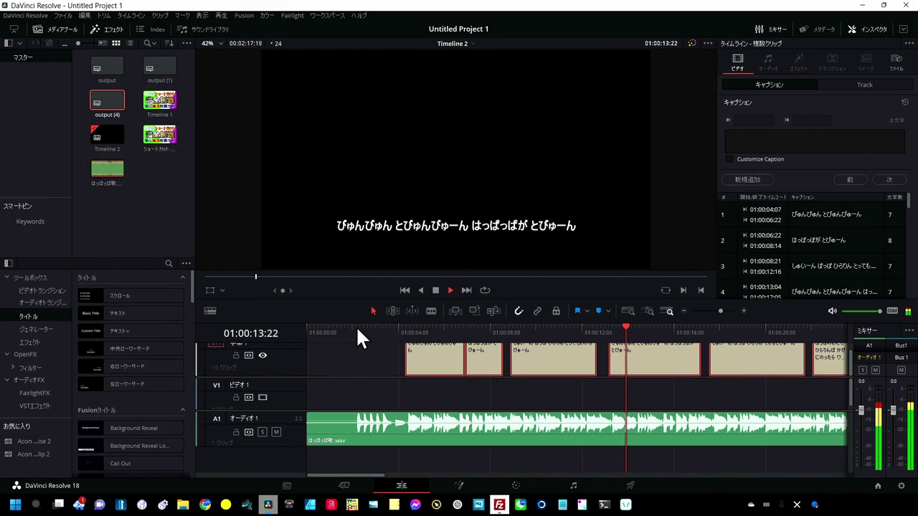
# Step: Shift all subtitles 3 frames earlier to 01:00:04:04 and replay from 01:00:13:01 to recheck
pyautogui.press('space')
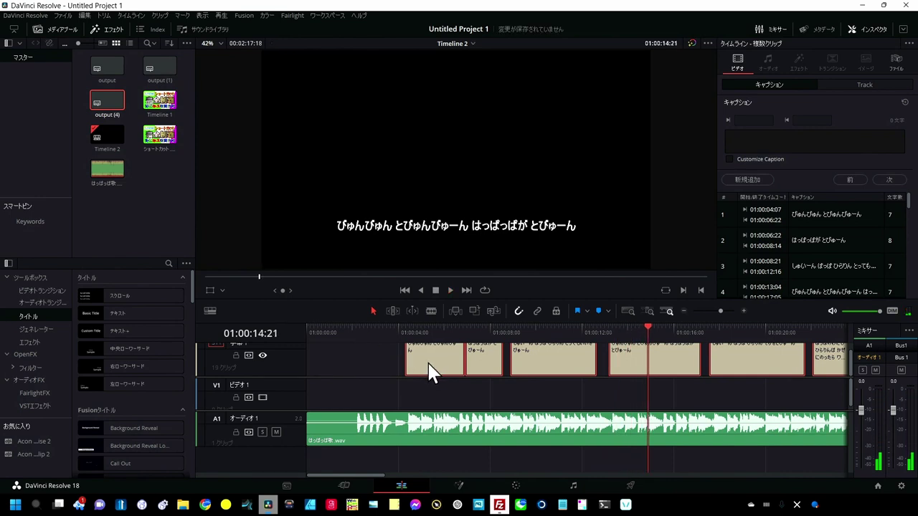
pyautogui.moveTo(430, 372); pyautogui.dragTo(428, 371)
pyautogui.click(603, 328)
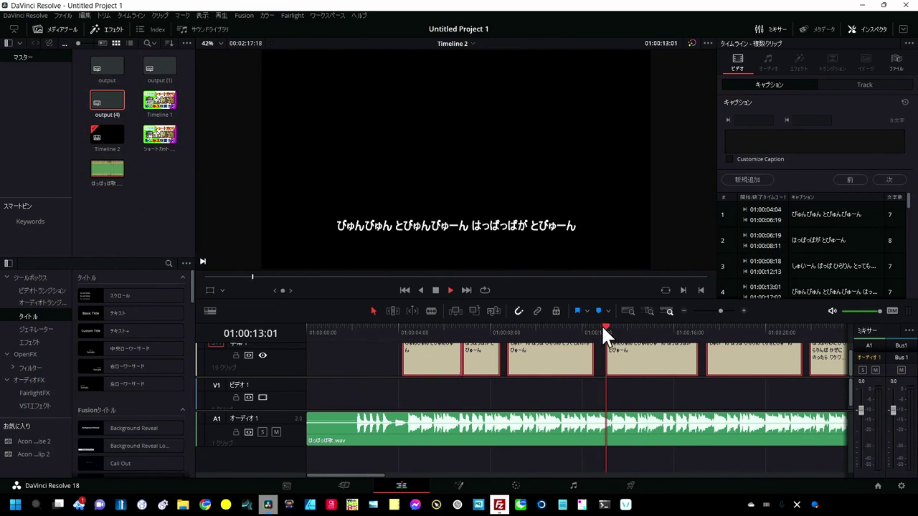
pyautogui.press('space')
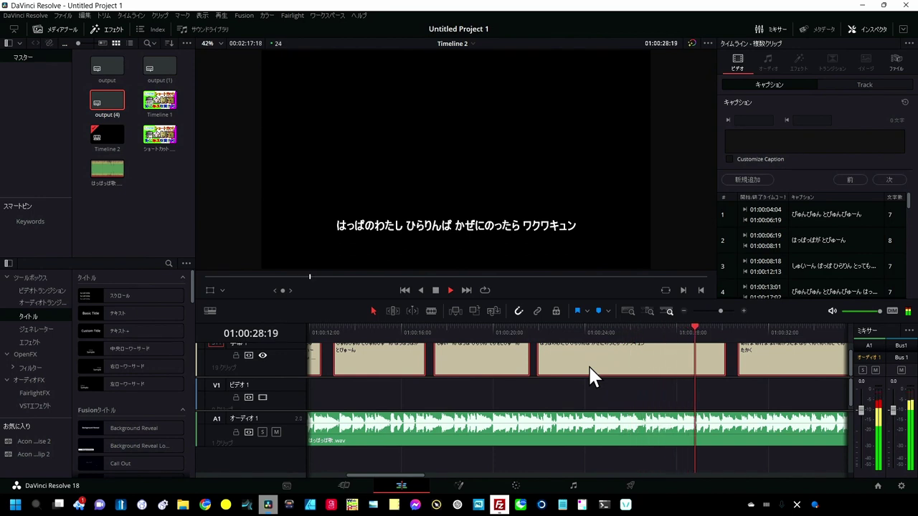
pyautogui.press('space')
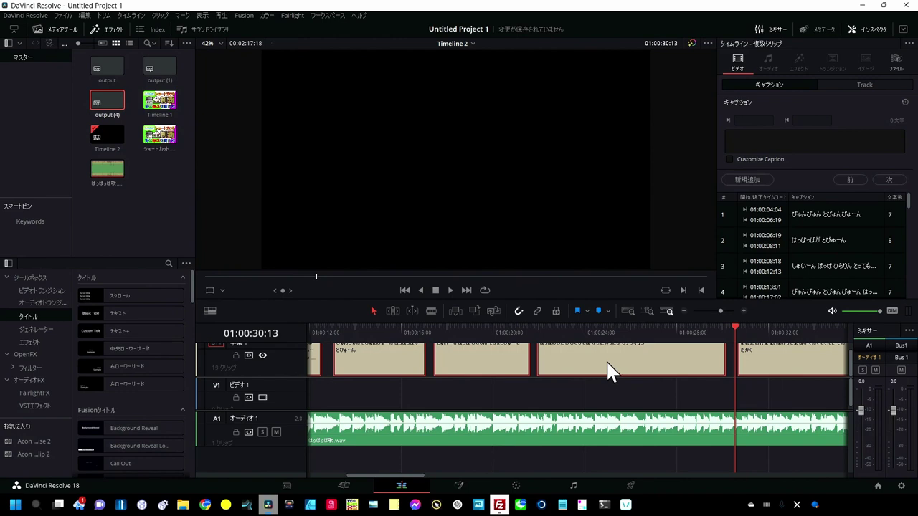
# Step: Trim the end of the caption before はっぱのわたし to adjust its length
pyautogui.click(525, 391)
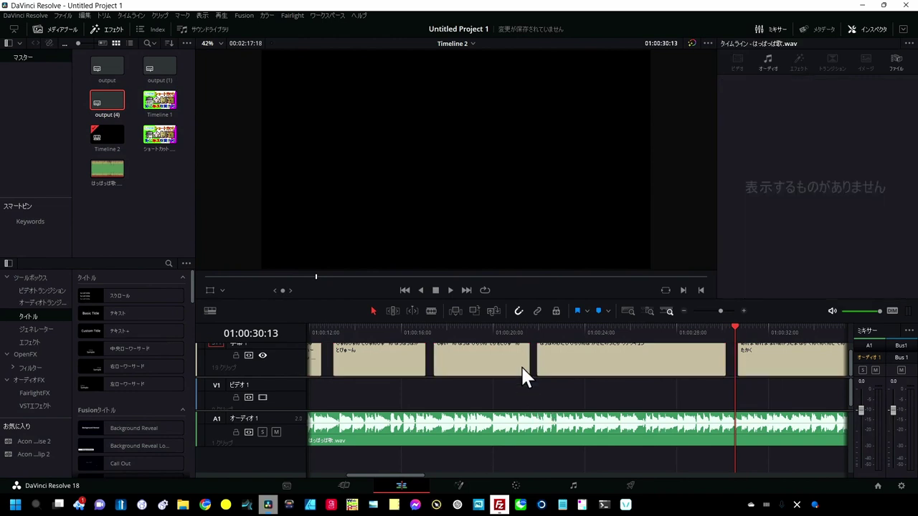
pyautogui.click(520, 364)
pyautogui.click(527, 365)
pyautogui.moveTo(527, 364); pyautogui.dragTo(498, 373)
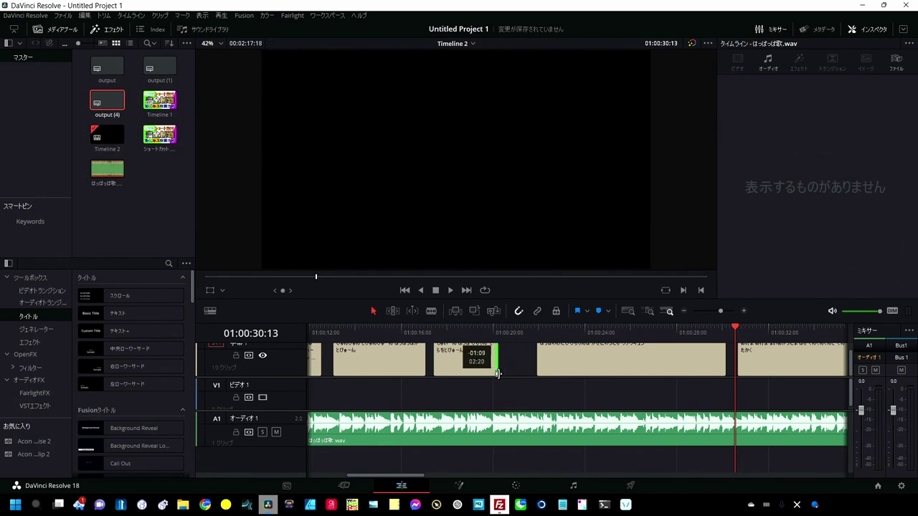
pyautogui.moveTo(498, 373); pyautogui.dragTo(526, 370)
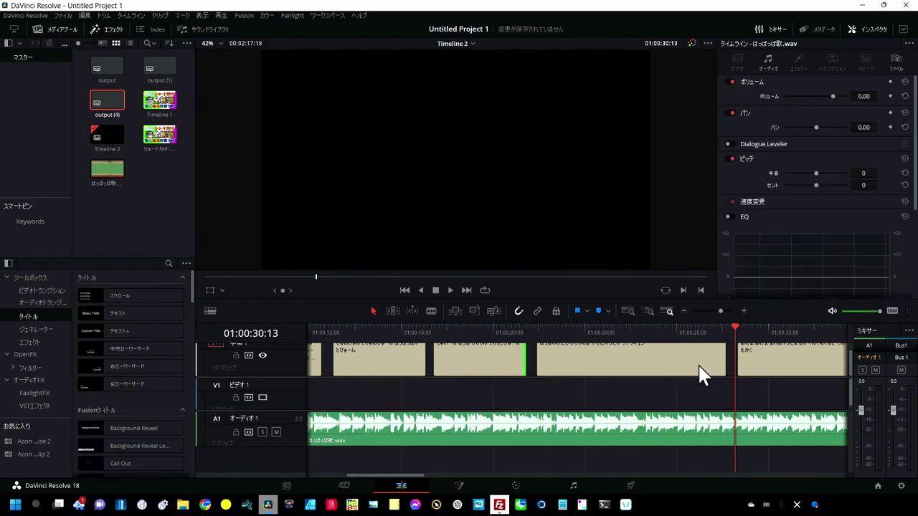
# Step: Move the はっぱのわたし caption to 01:00:21:11–01:00:29:17 and save the project
pyautogui.click(675, 362)
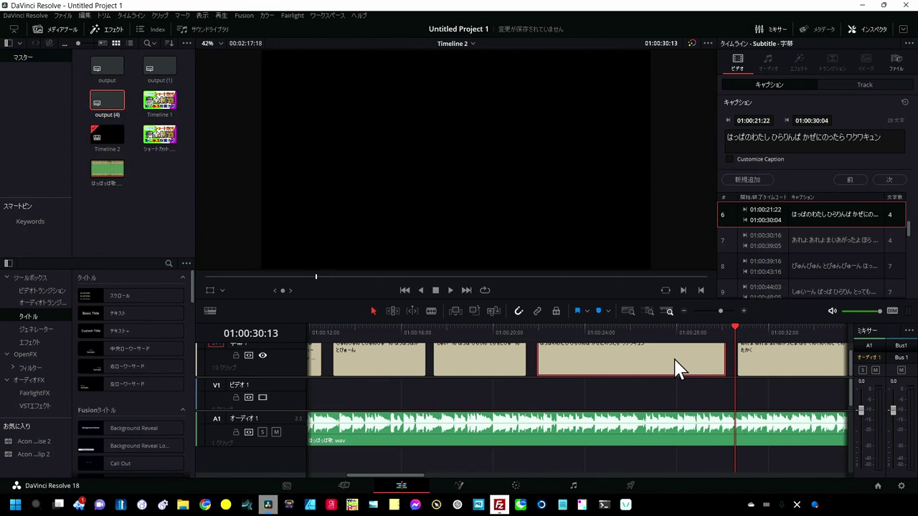
pyautogui.moveTo(674, 359); pyautogui.dragTo(676, 375)
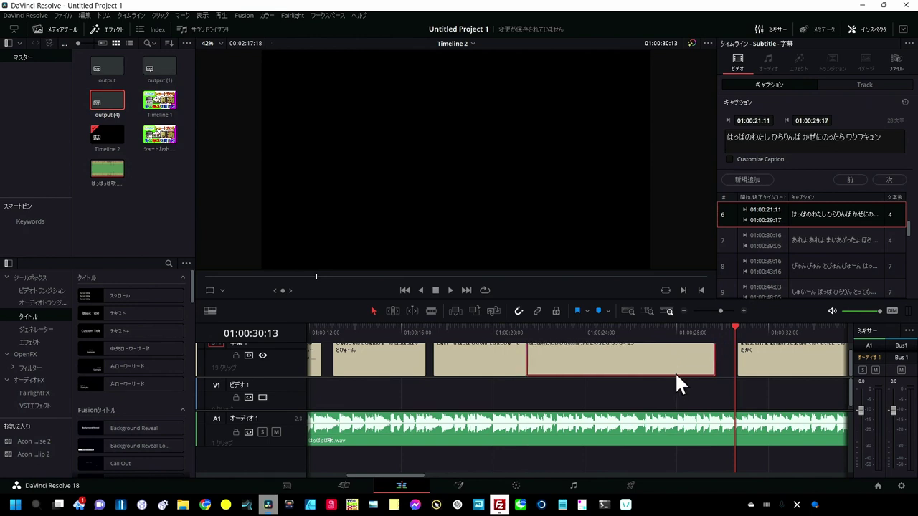
pyautogui.hotkey('ctrl', 's')
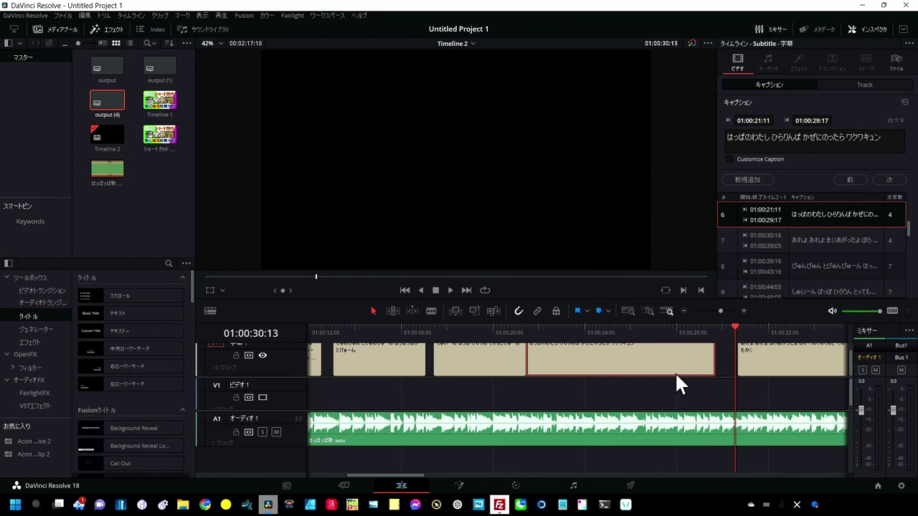